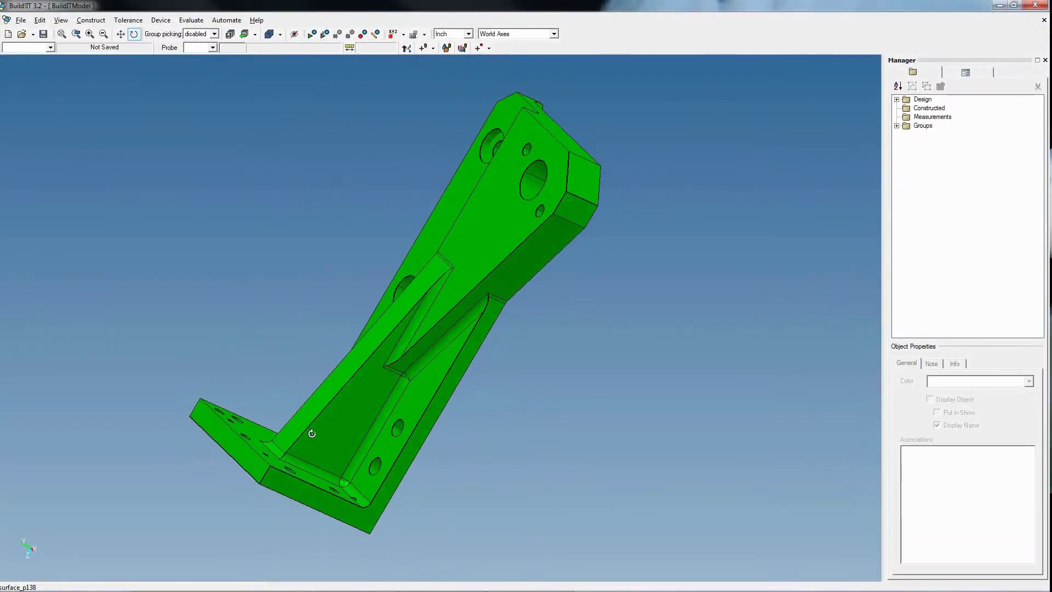
- Rotate the bracket, check which CAD model formats can be imported, then cancel the model import
{"action": "left_click_drag", "start_coordinate": [312, 433], "coordinate": [274, 366]}
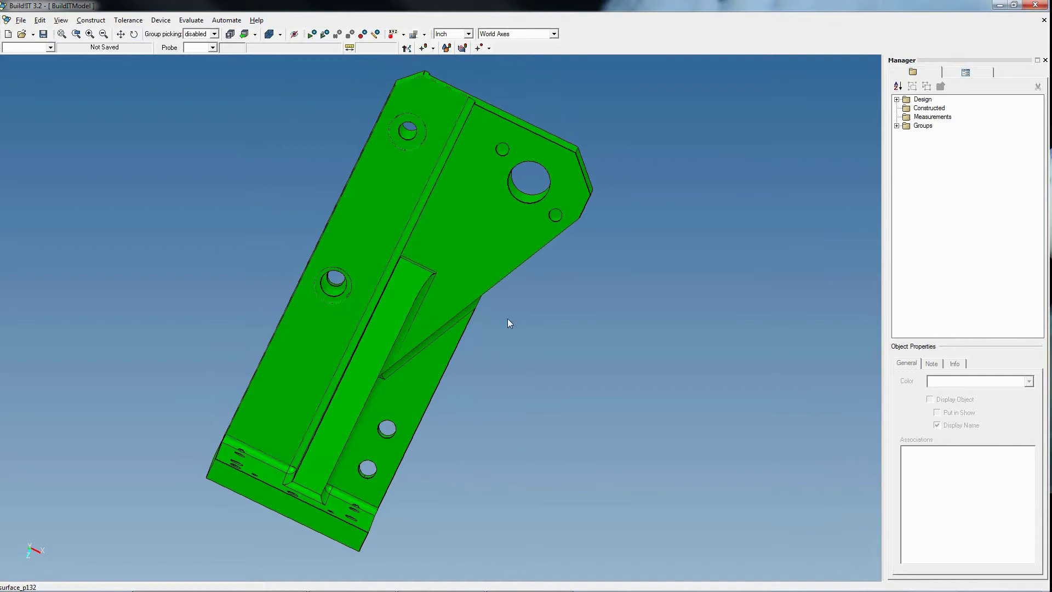
{"action": "left_click", "coordinate": [21, 21]}
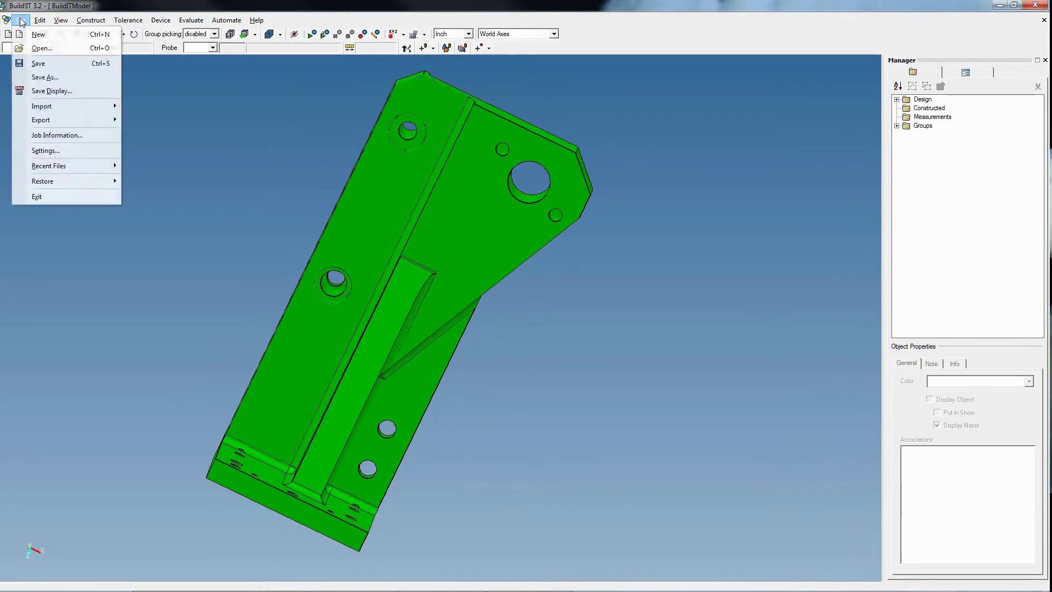
{"action": "mouse_move", "coordinate": [33, 112]}
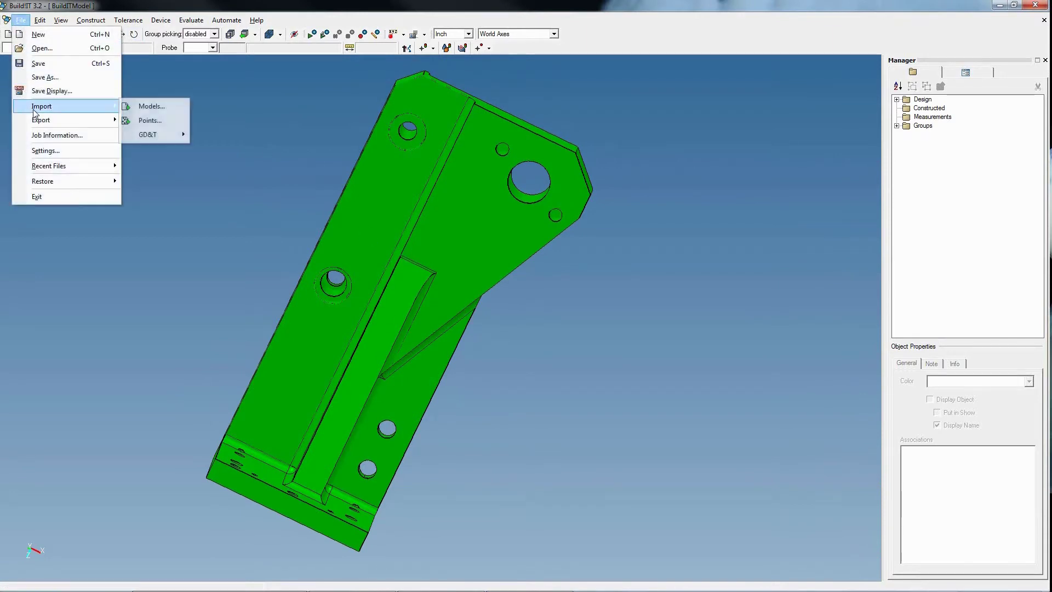
{"action": "left_click", "coordinate": [160, 113]}
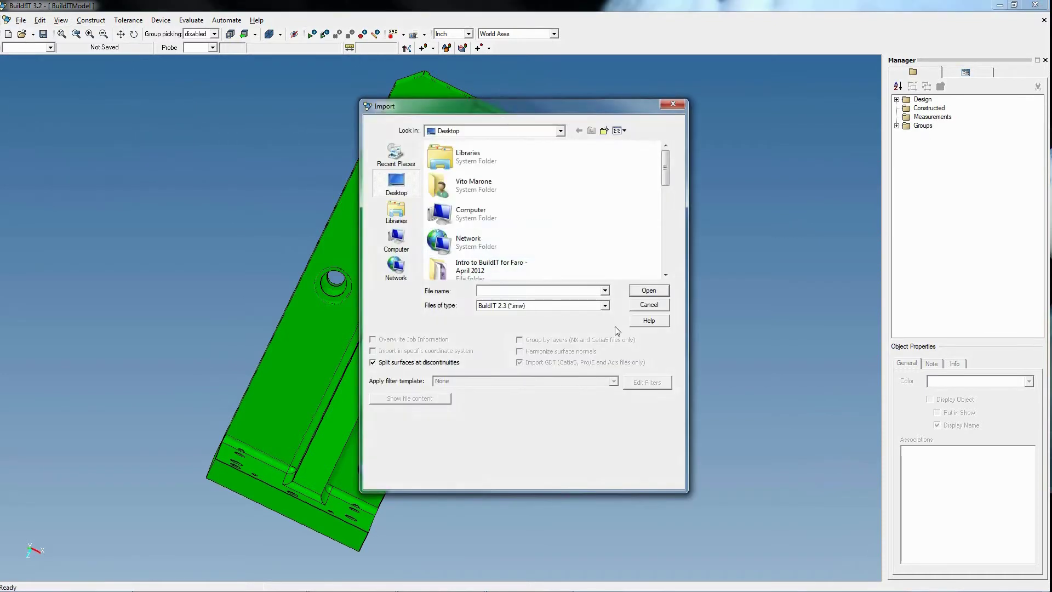
{"action": "left_click", "coordinate": [605, 306]}
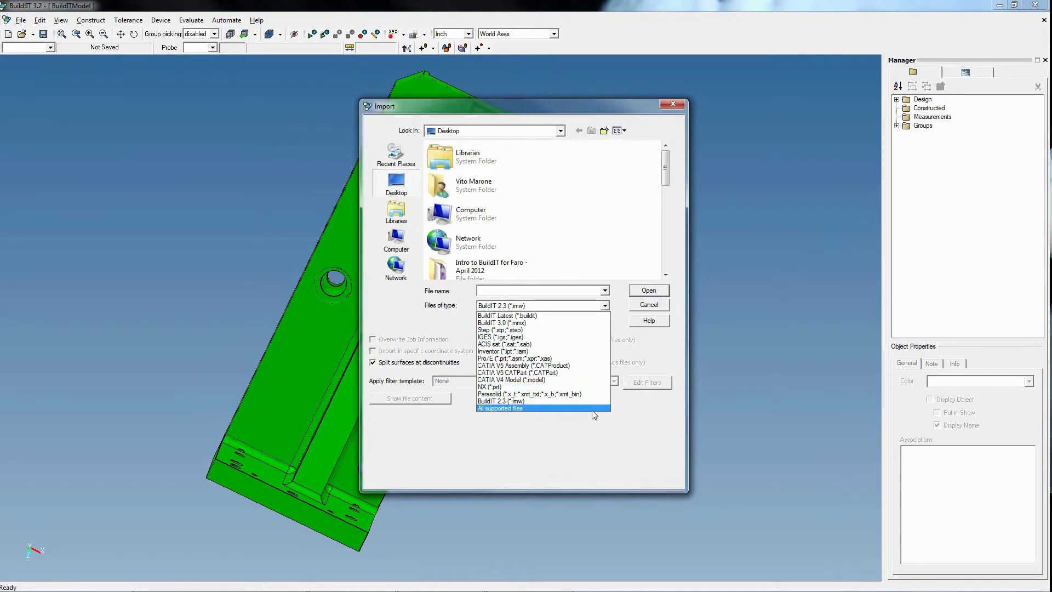
{"action": "left_click", "coordinate": [651, 307]}
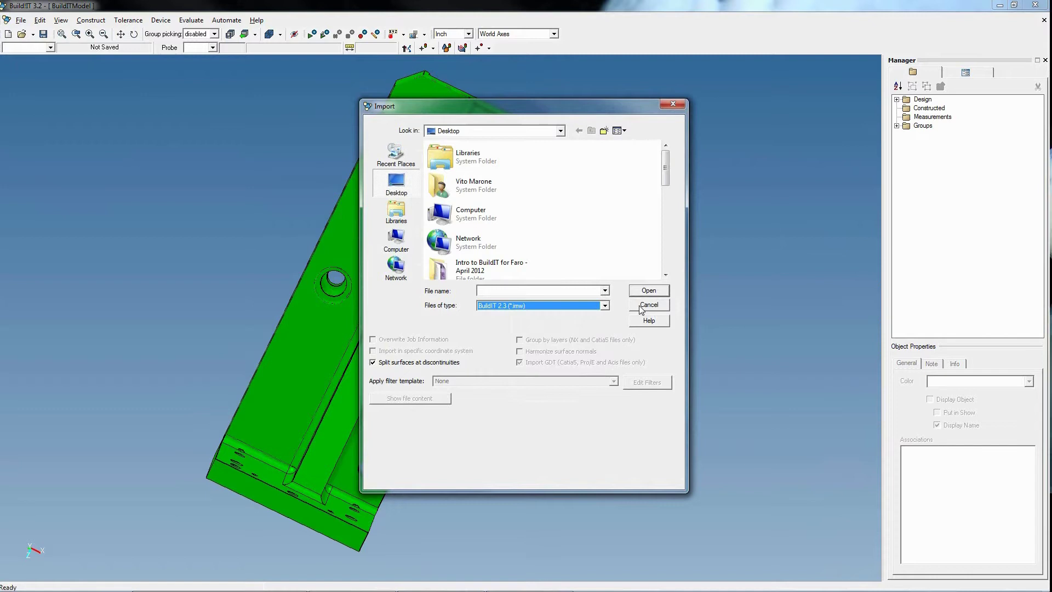
{"action": "left_click", "coordinate": [639, 307]}
- Start importing measured points, bringing up the Import Point Type choice
{"action": "left_click", "coordinate": [20, 20]}
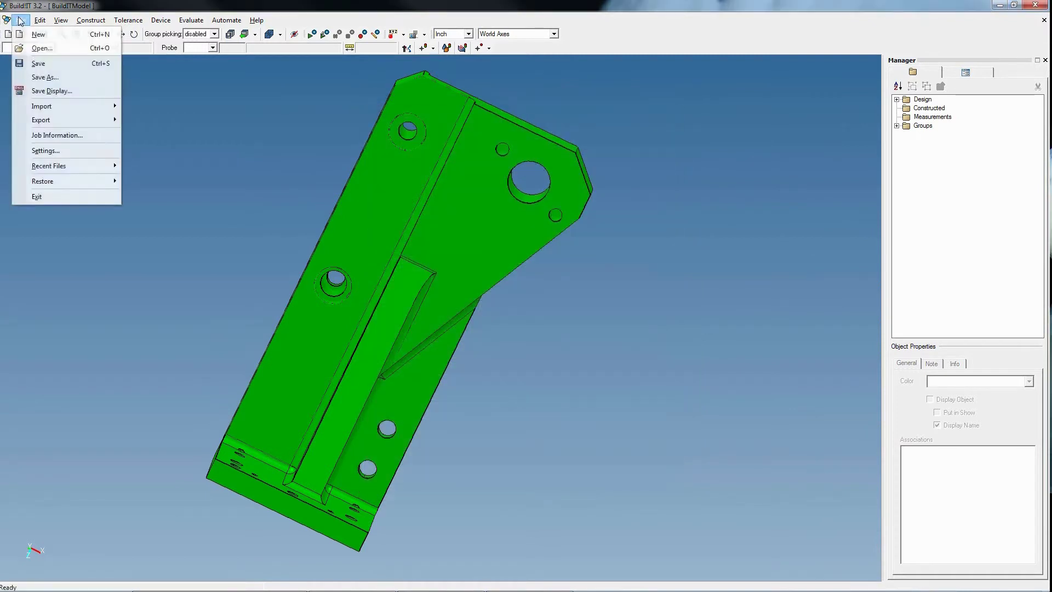
{"action": "mouse_move", "coordinate": [92, 107]}
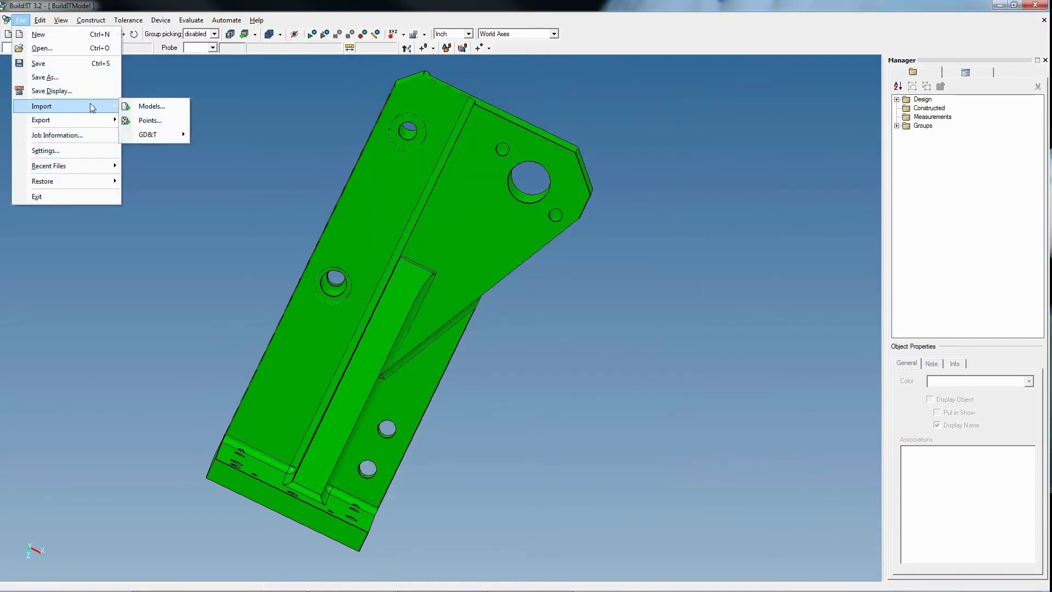
{"action": "left_click", "coordinate": [163, 123]}
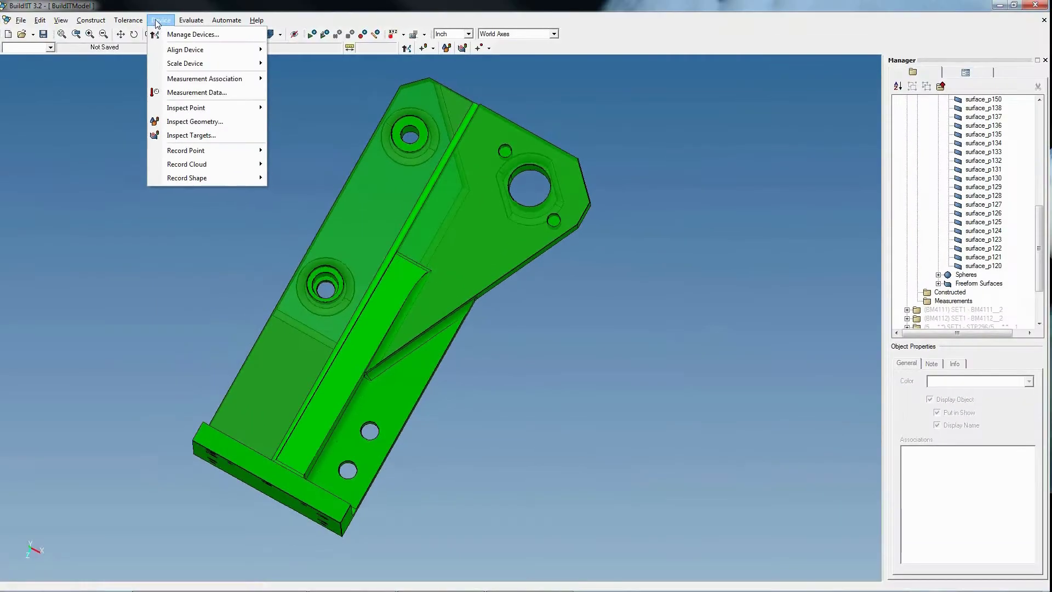
- Add an API Tracker, model Radian, as Device1 in the Device Manager
{"action": "left_click", "coordinate": [207, 33]}
{"action": "left_click", "coordinate": [545, 183]}
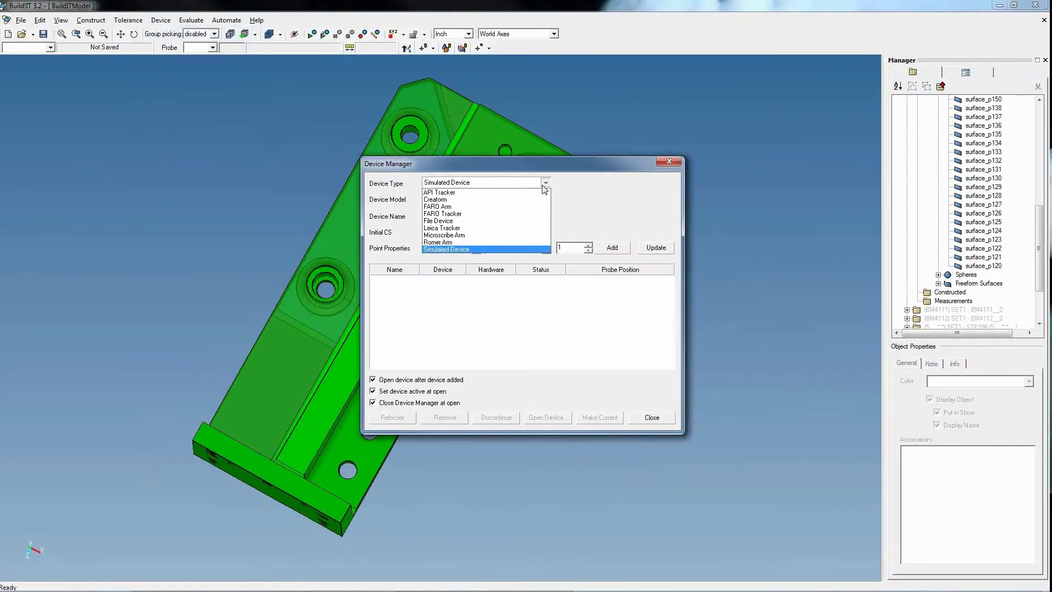
{"action": "left_click", "coordinate": [541, 192]}
{"action": "left_click", "coordinate": [535, 197]}
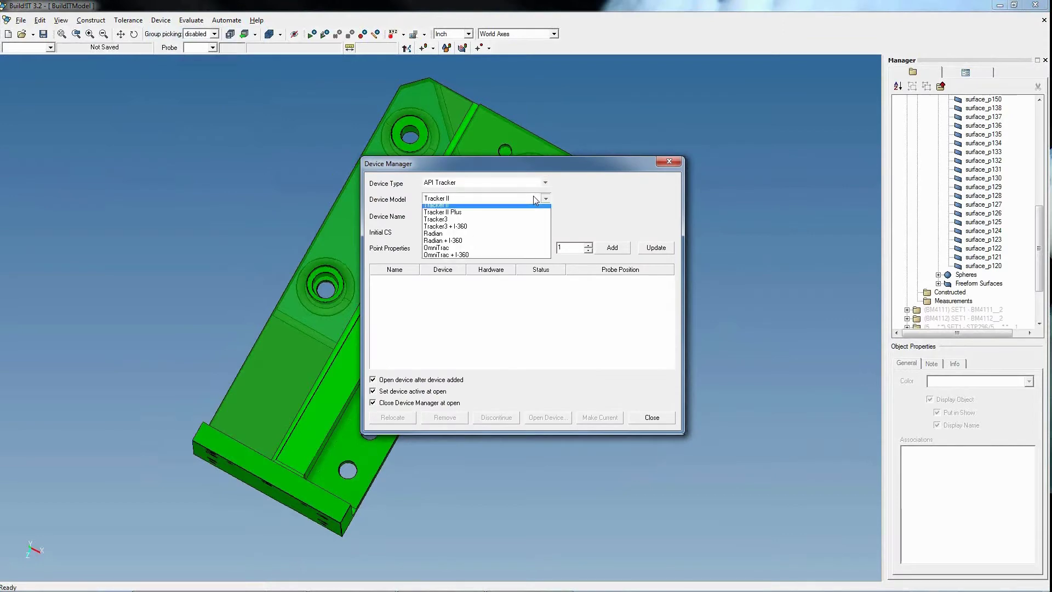
{"action": "left_click", "coordinate": [521, 236]}
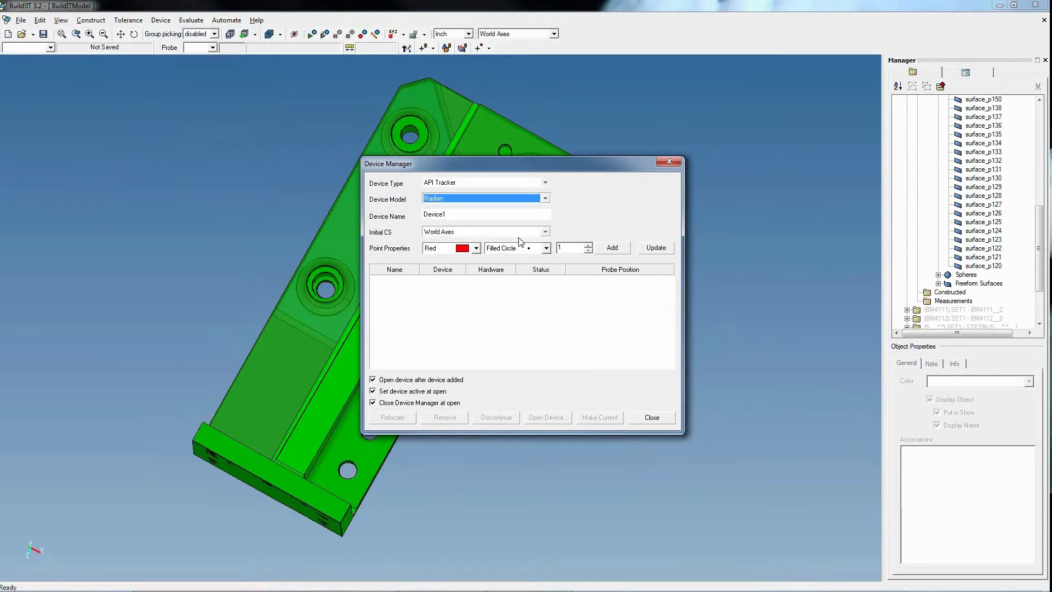
{"action": "left_click", "coordinate": [612, 250]}
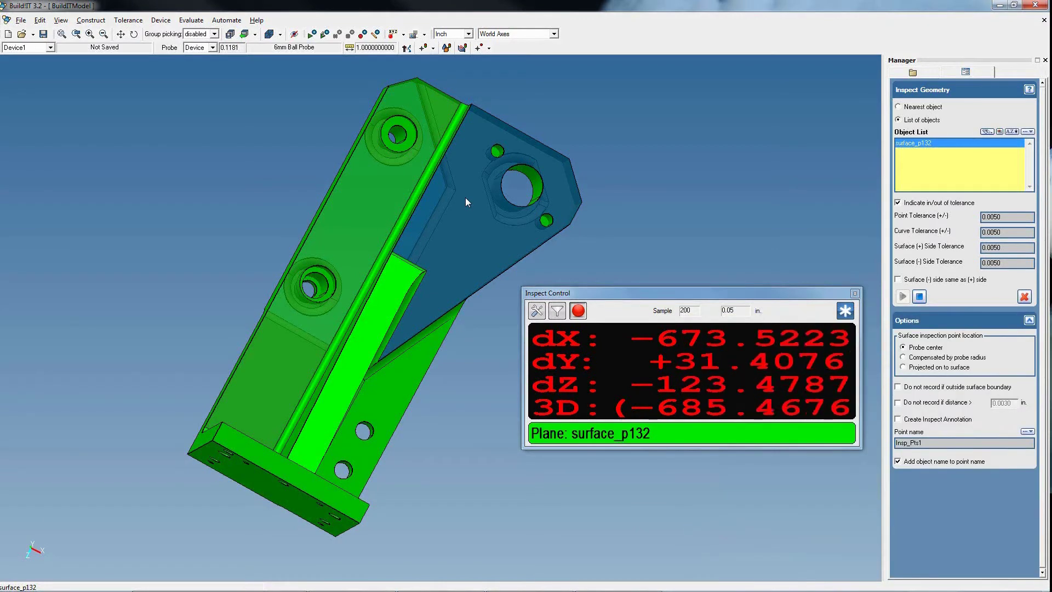
- Inspect surfaces p126 and p125, then best-fit cloud-surface pairs to align Device1 (0.0755 in. max deviation)
{"action": "left_click", "coordinate": [371, 194]}
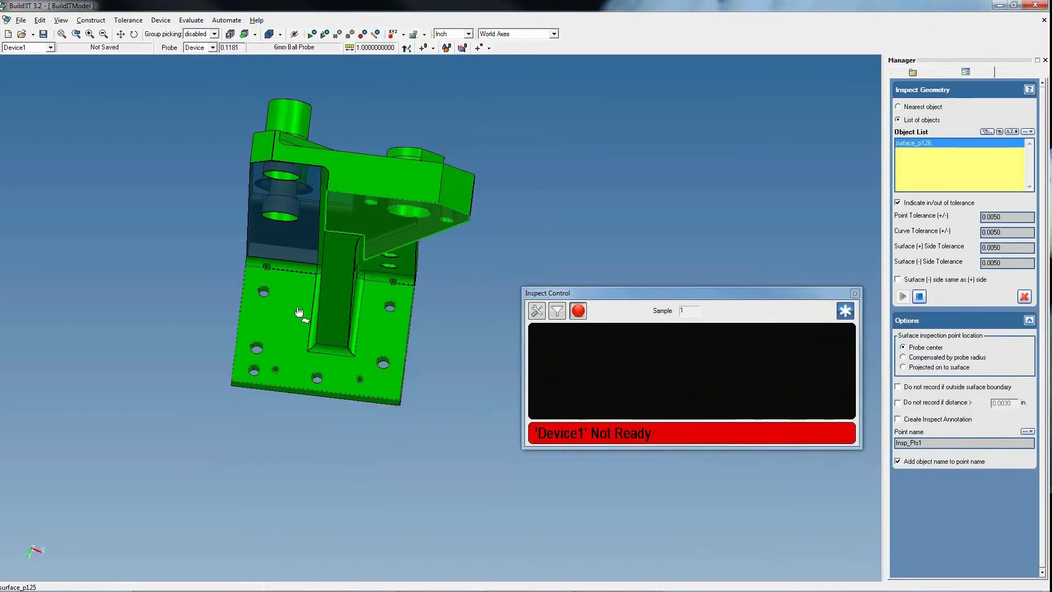
{"action": "left_click", "coordinate": [297, 309]}
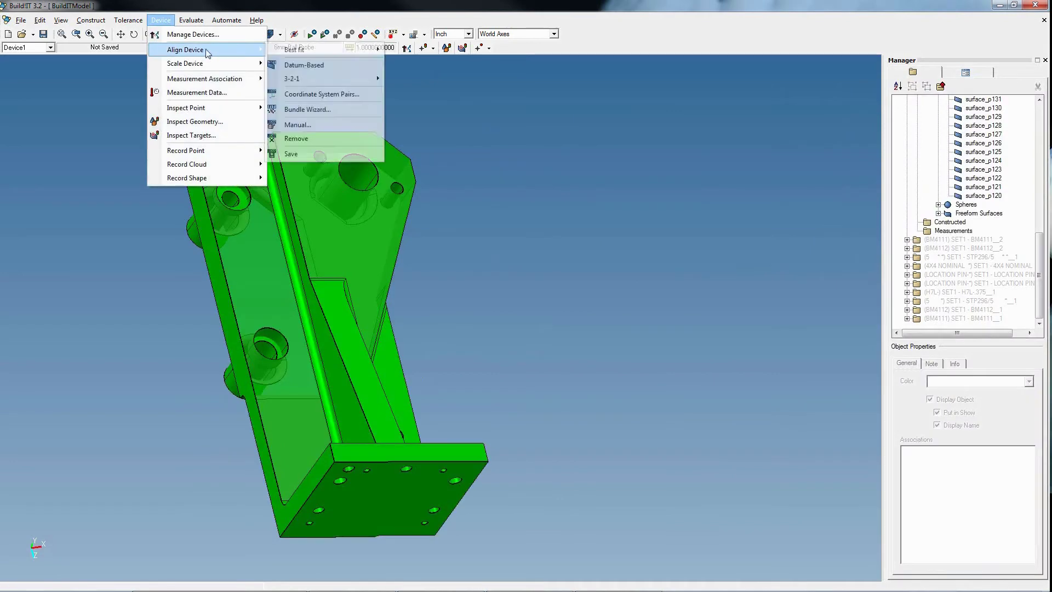
{"action": "left_click", "coordinate": [429, 78]}
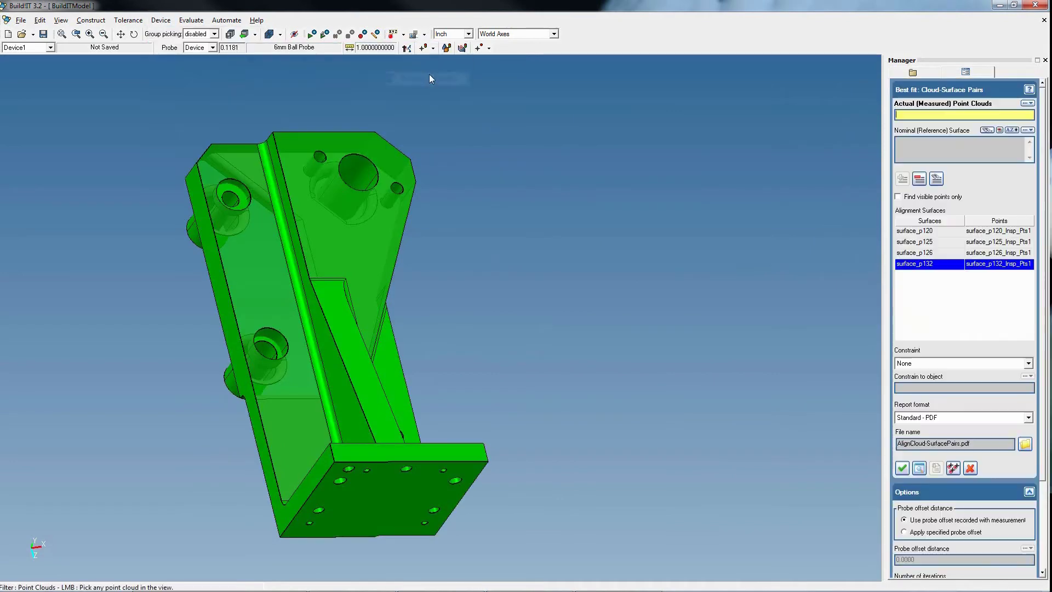
{"action": "scroll", "coordinate": [1005, 217], "scroll_direction": "down", "scroll_amount": 3}
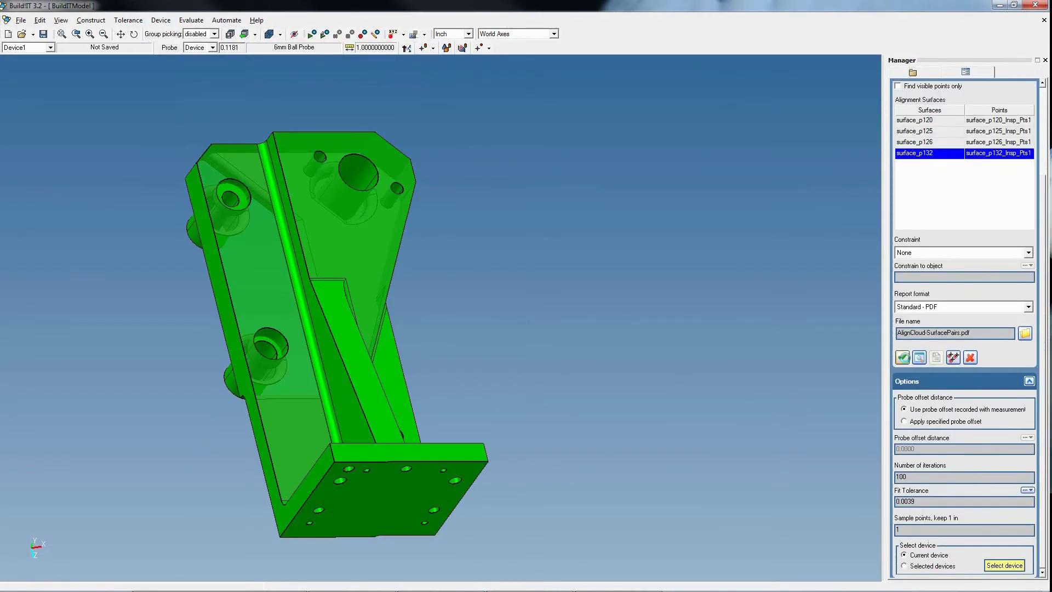
{"action": "left_click", "coordinate": [903, 357]}
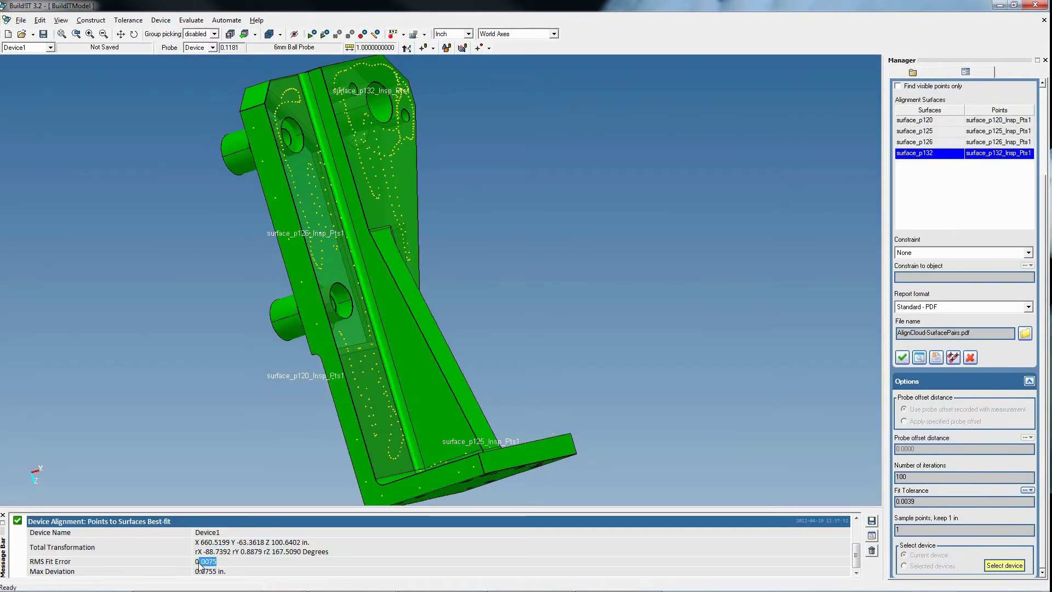
{"action": "left_click_drag", "start_coordinate": [217, 561], "coordinate": [198, 561]}
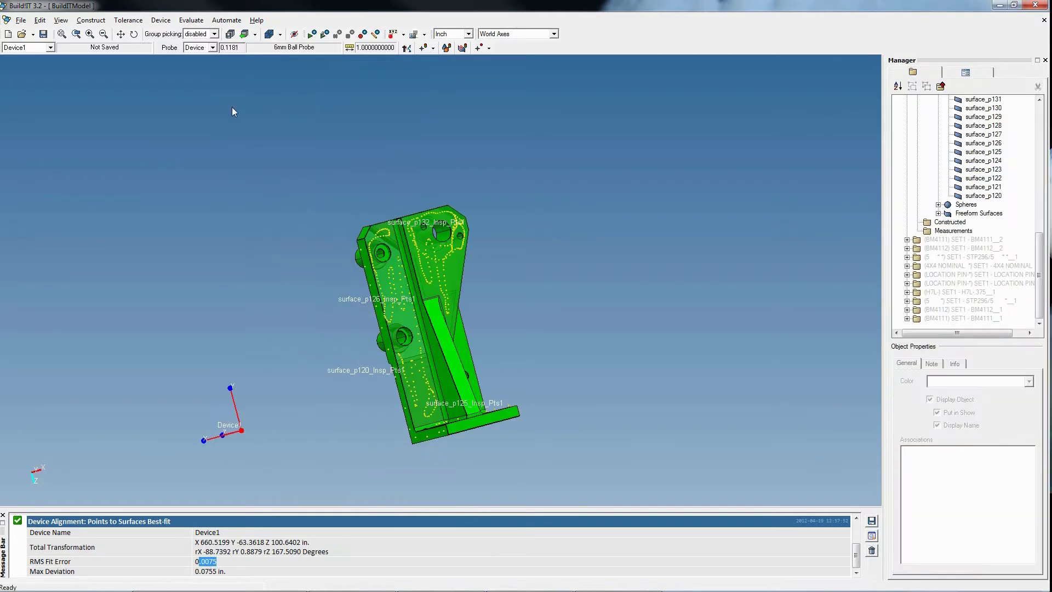
{"action": "left_click", "coordinate": [169, 21]}
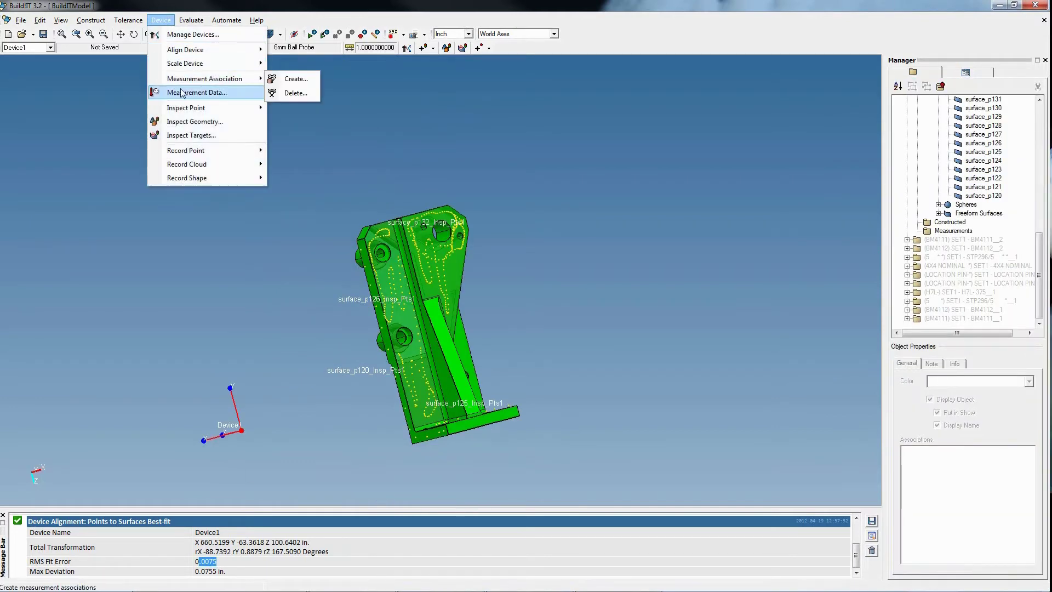
- Record a continuous trail of inspection points against the nearest surfaces while sweeping the probe
{"action": "left_click", "coordinate": [184, 123]}
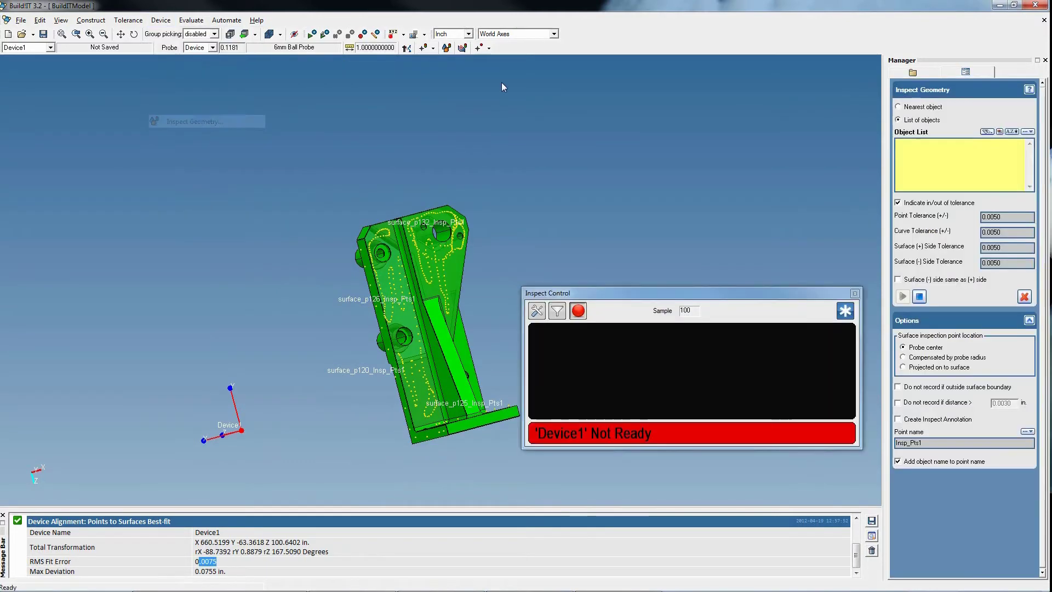
{"action": "left_click", "coordinate": [899, 107]}
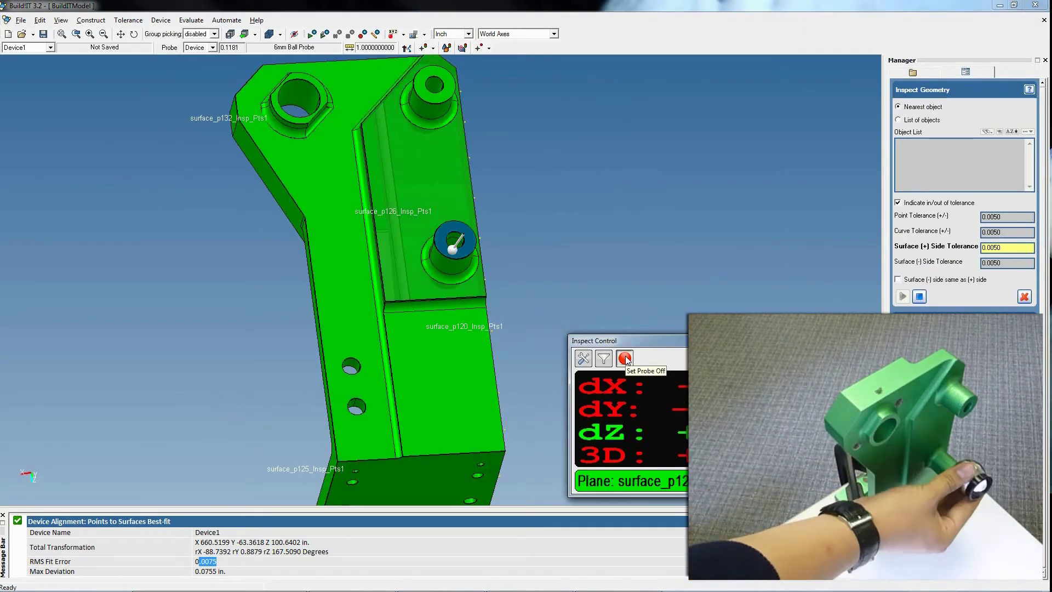
{"action": "left_click", "coordinate": [625, 359]}
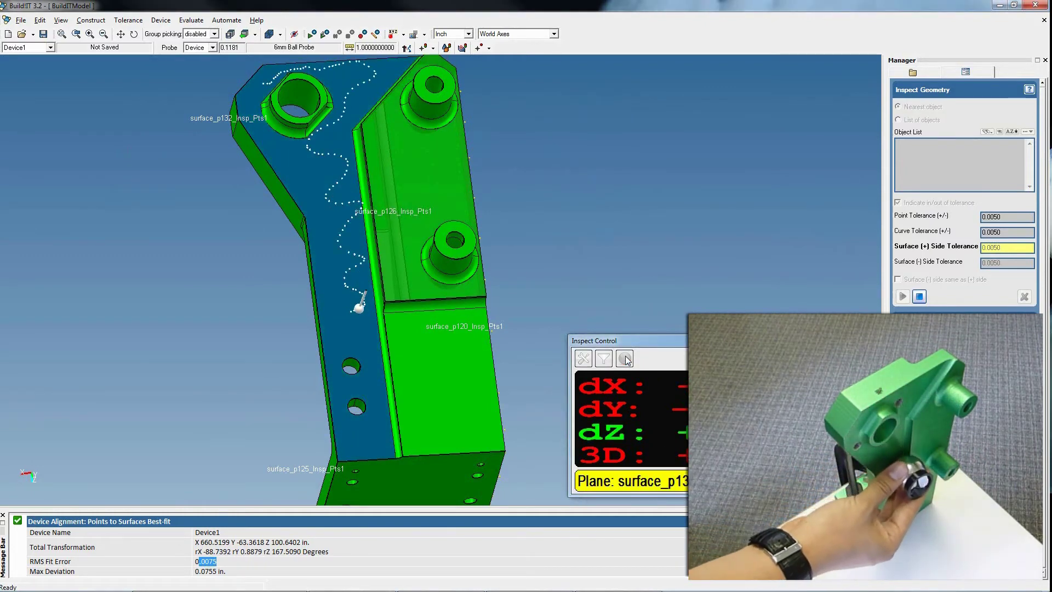
{"action": "left_click", "coordinate": [625, 359]}
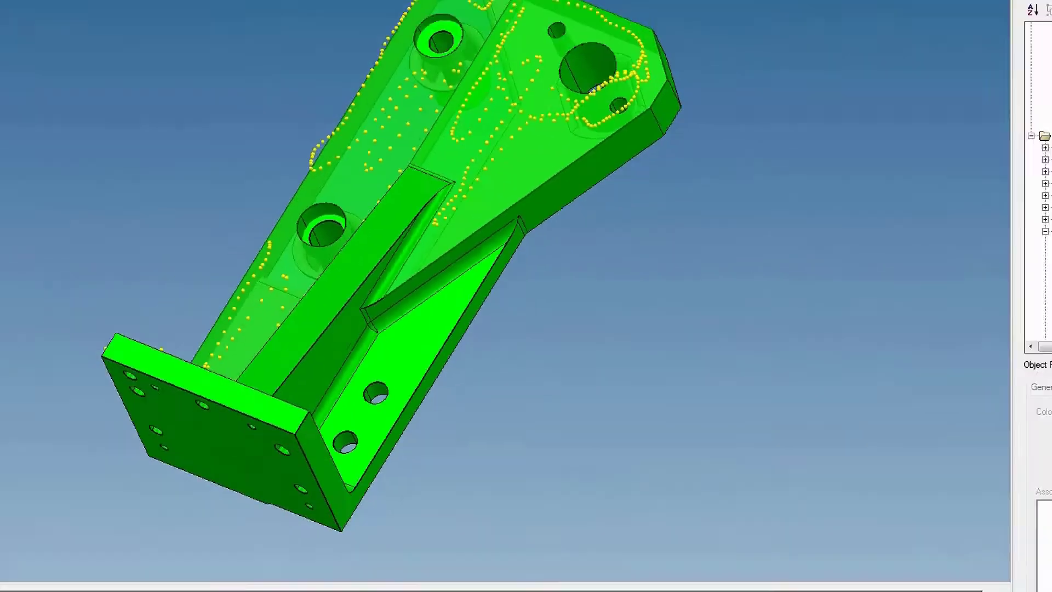
{"action": "left_click", "coordinate": [164, 20]}
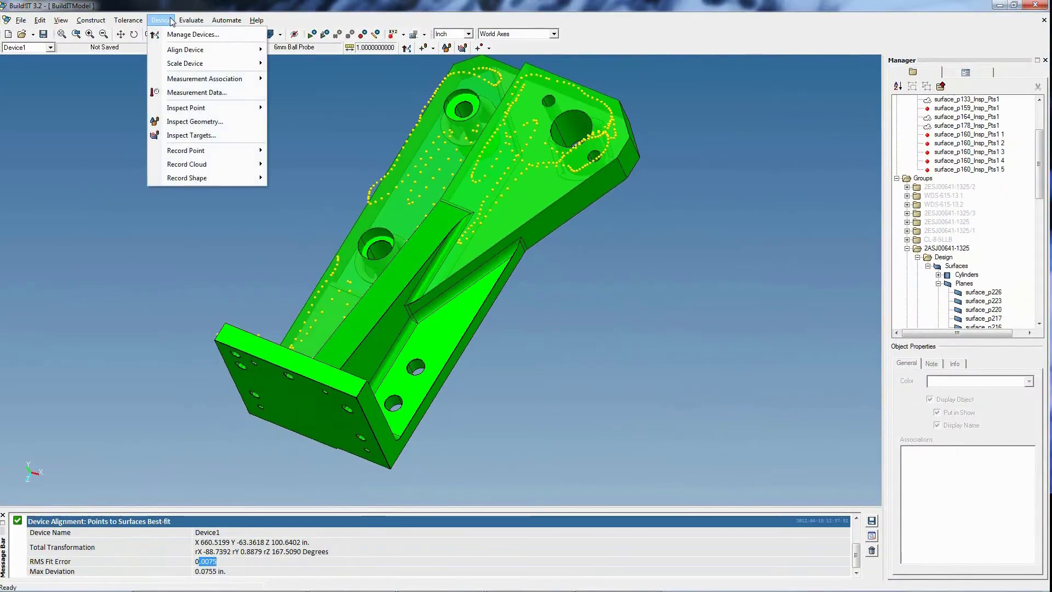
{"action": "mouse_move", "coordinate": [191, 20]}
{"action": "mouse_move", "coordinate": [240, 92]}
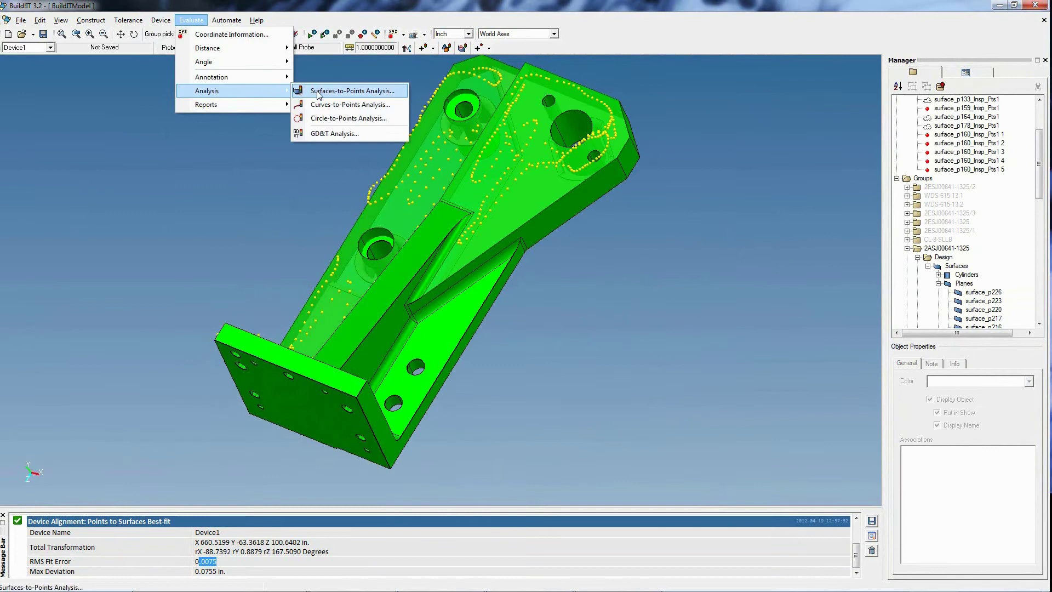
- Run a Surfaces-to-Points analysis on all surfaces with associated points, colouring the bracket by deviation
{"action": "left_click", "coordinate": [361, 92]}
{"action": "left_click", "coordinate": [988, 104]}
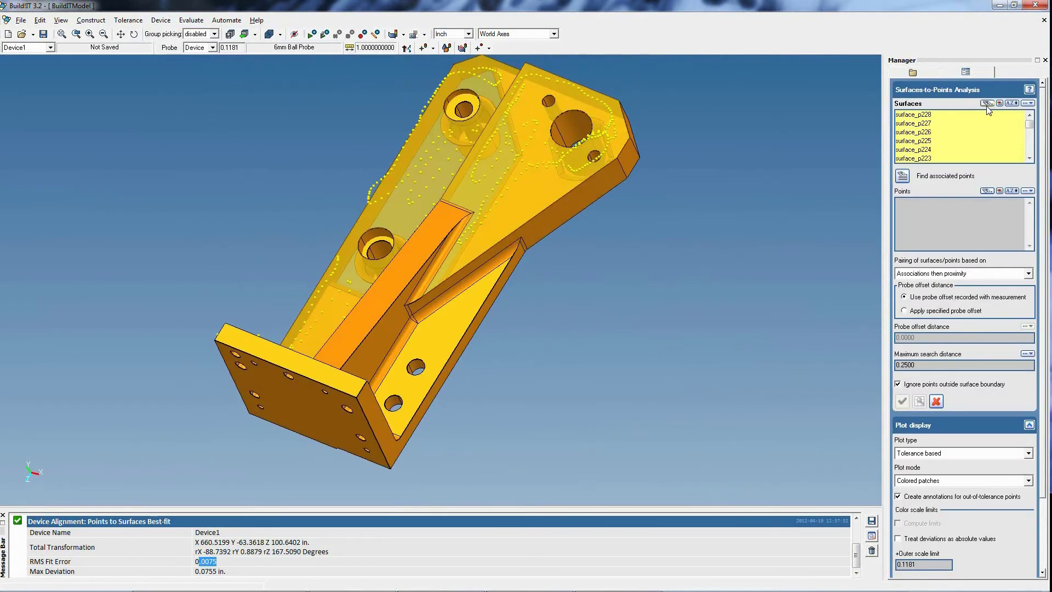
{"action": "left_click", "coordinate": [904, 178]}
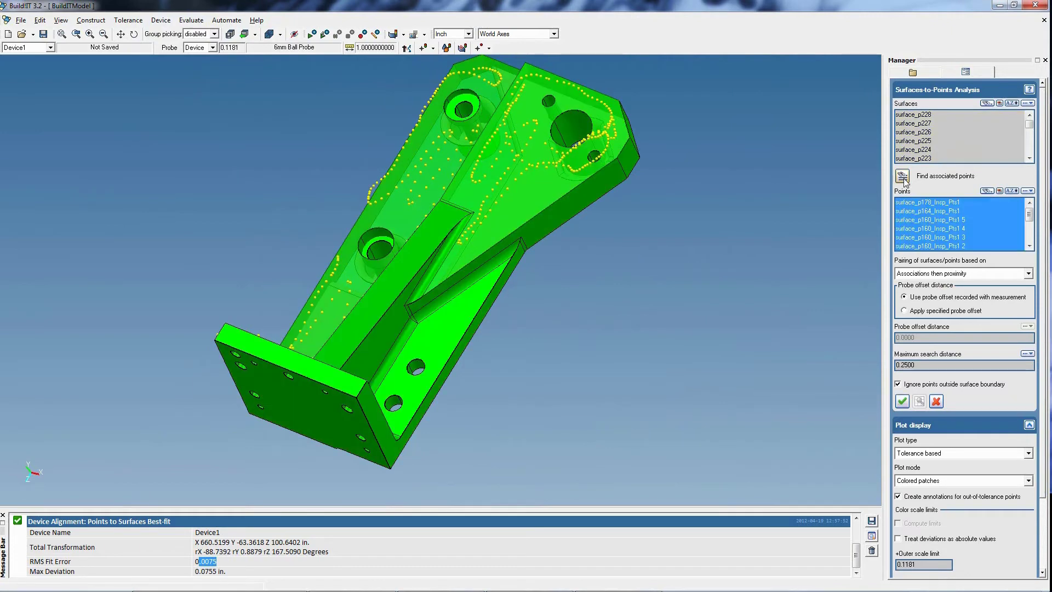
{"action": "left_click_drag", "start_coordinate": [370, 316], "coordinate": [369, 309]}
{"action": "scroll", "coordinate": [369, 310], "scroll_direction": "up", "scroll_amount": 5}
{"action": "scroll", "coordinate": [390, 307], "scroll_direction": "down", "scroll_amount": 5}
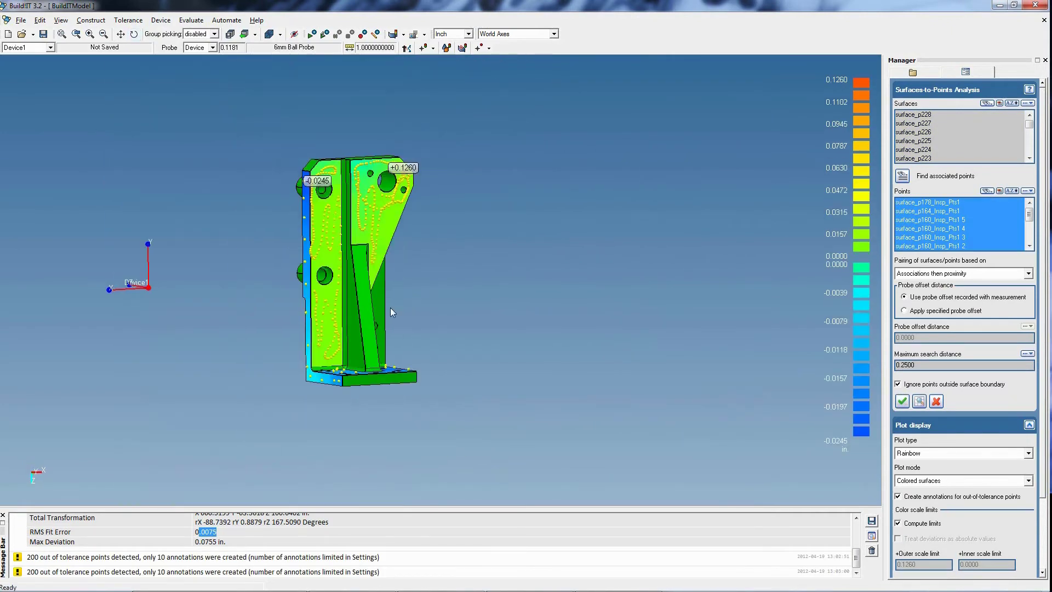
{"action": "scroll", "coordinate": [358, 290], "scroll_direction": "up", "scroll_amount": 4}
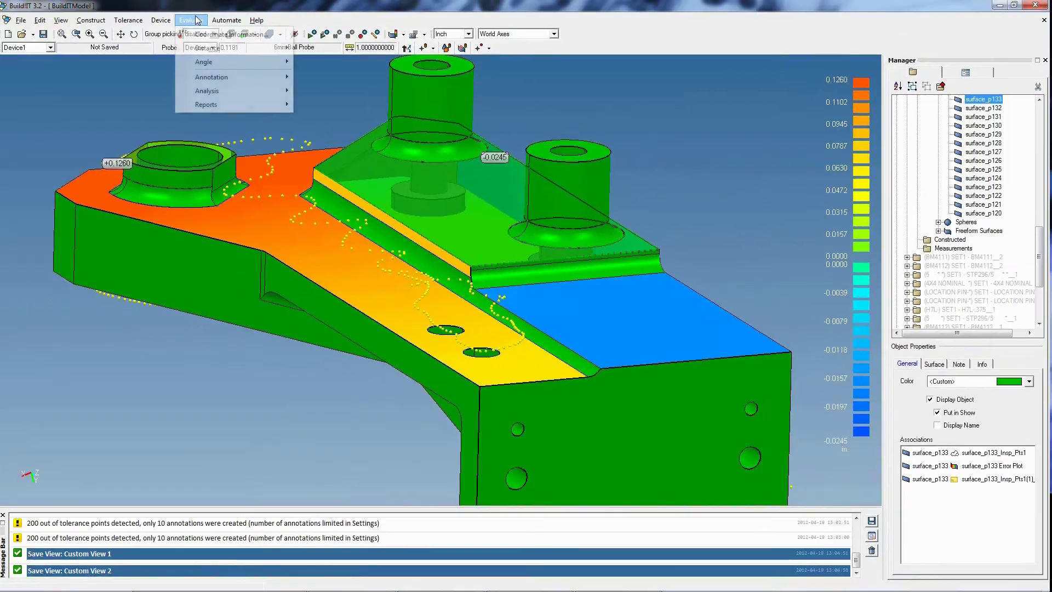
- Generate the Surface/Curve Deviation Report as a PDF
{"action": "mouse_move", "coordinate": [203, 105]}
{"action": "left_click", "coordinate": [357, 176]}
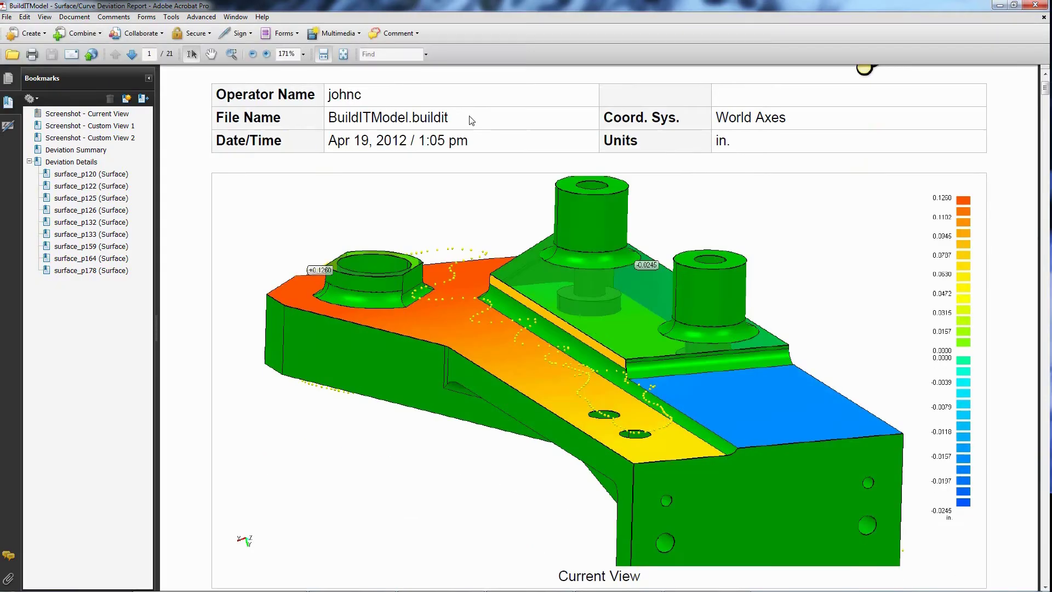
{"action": "scroll", "coordinate": [526, 329], "scroll_direction": "down", "scroll_amount": 2}
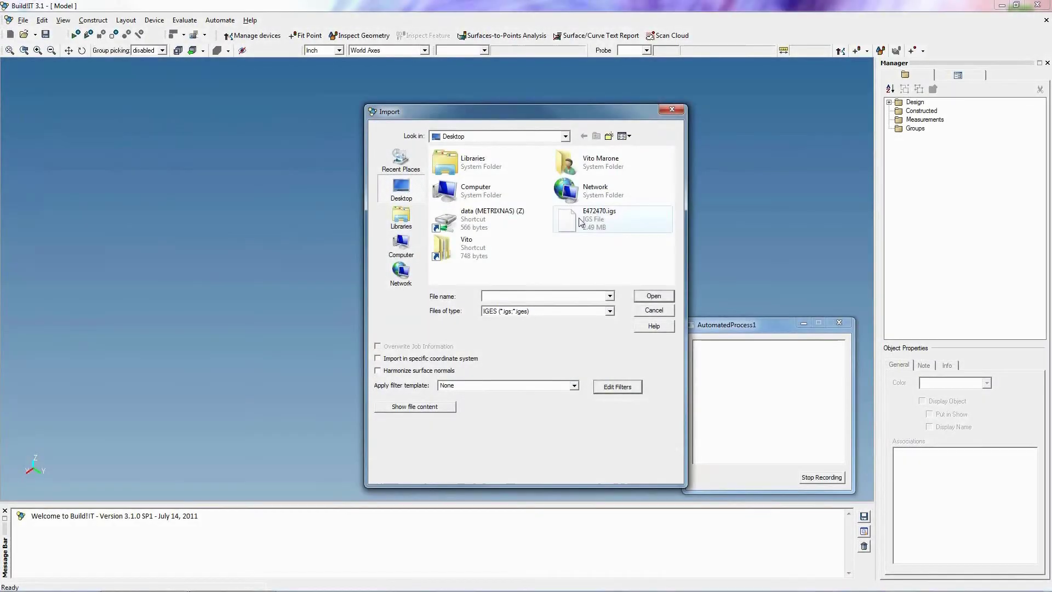
- Import the E472470.igs surface model and the 58 measured points
{"action": "double_click", "coordinate": [581, 221]}
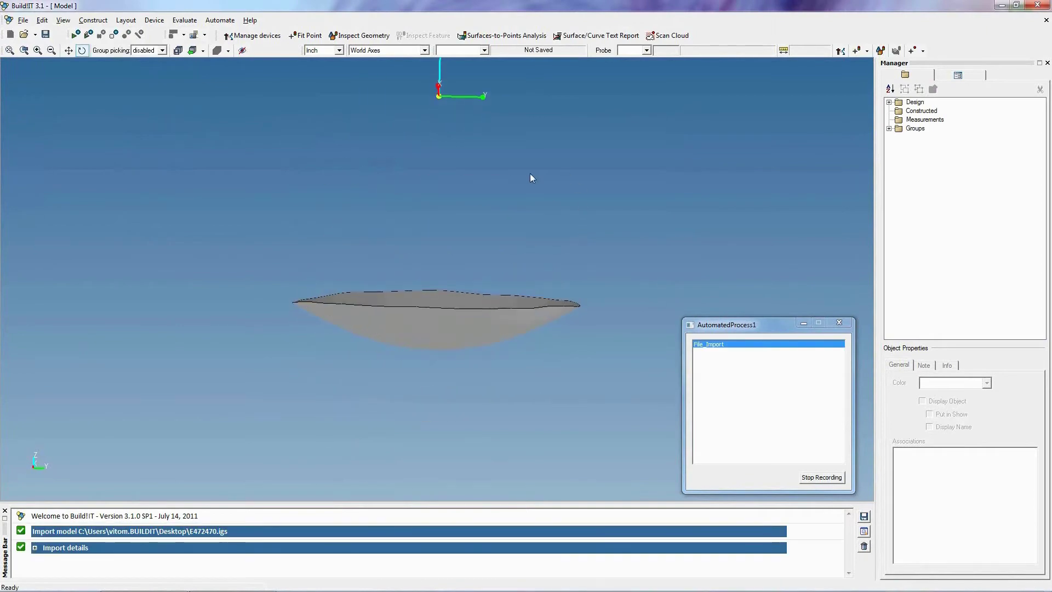
{"action": "left_click", "coordinate": [23, 20]}
{"action": "mouse_move", "coordinate": [44, 119]}
{"action": "left_click", "coordinate": [156, 133]}
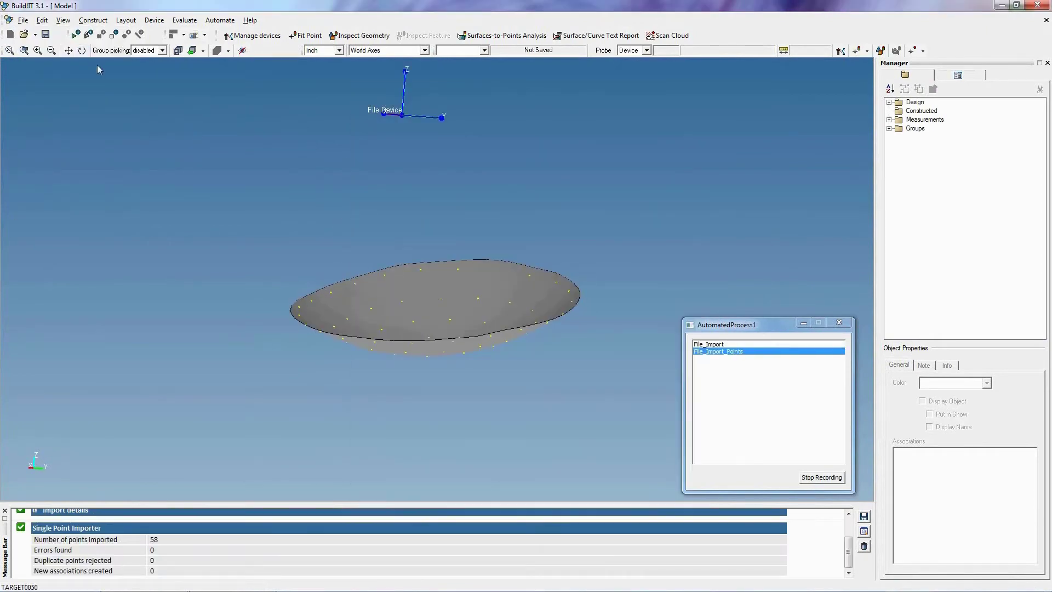
- Associate the imported points with the surface and make File Device the current device
{"action": "left_click", "coordinate": [125, 20]}
{"action": "mouse_move", "coordinate": [165, 71]}
{"action": "left_click", "coordinate": [257, 72]}
{"action": "left_click", "coordinate": [858, 233]}
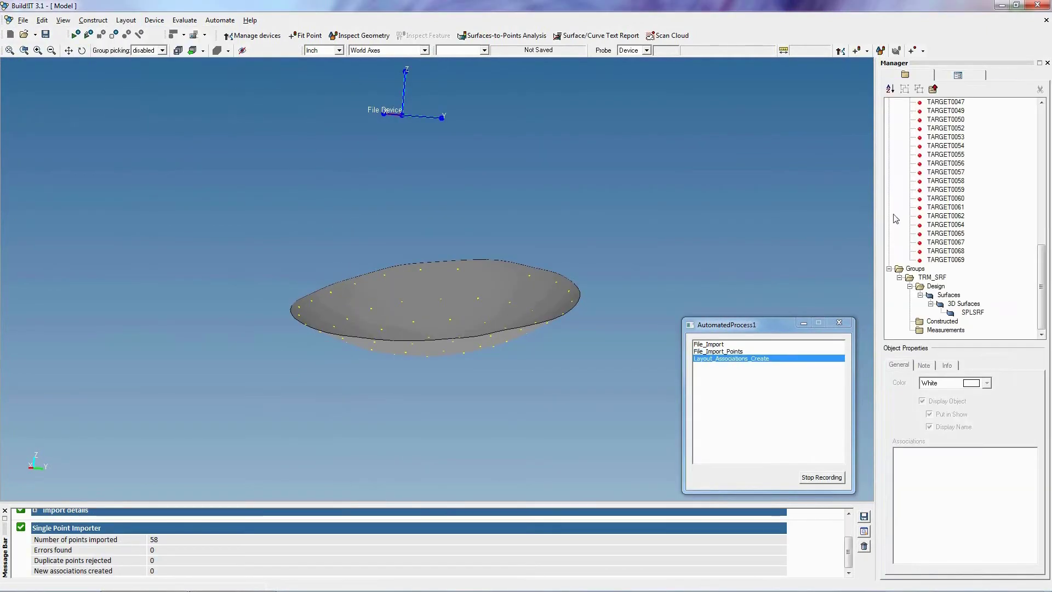
{"action": "left_click", "coordinate": [476, 61]}
{"action": "left_click", "coordinate": [154, 19]}
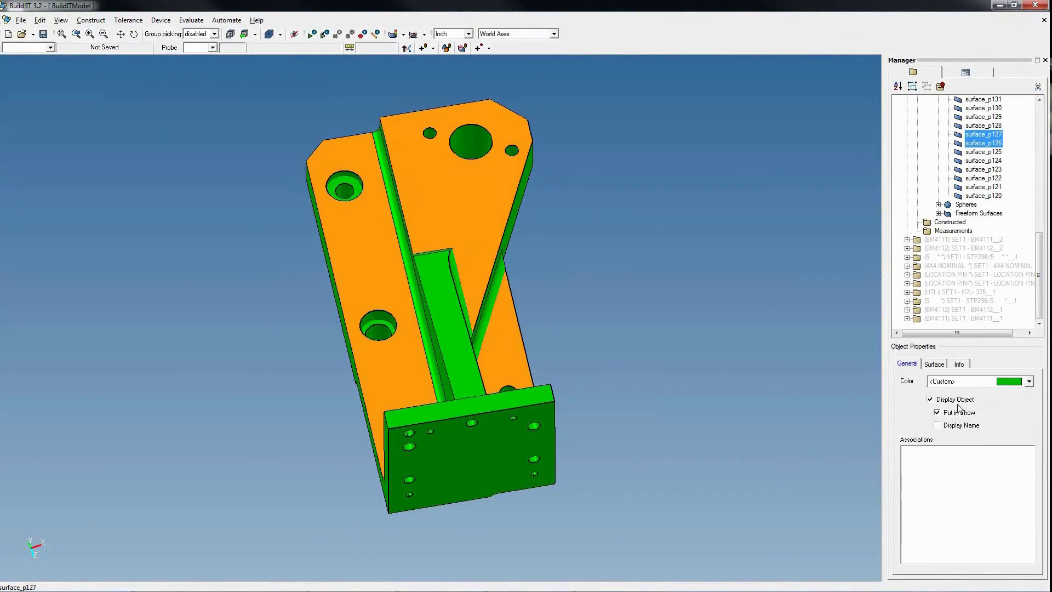
- Make the bracket translucent, untrim surface_p123, and bring up Extend Plane (1.5000 distance, red)
{"action": "left_click", "coordinate": [934, 364]}
{"action": "left_click_drag", "start_coordinate": [932, 418], "coordinate": [964, 419]}
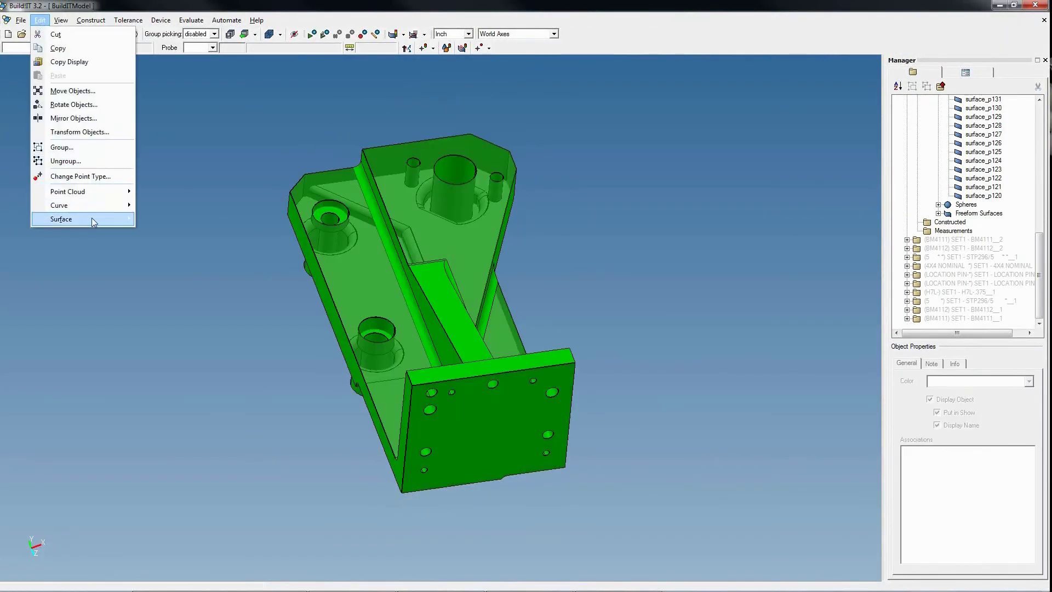
{"action": "mouse_move", "coordinate": [94, 222]}
{"action": "left_click", "coordinate": [160, 246]}
{"action": "left_click", "coordinate": [515, 405]}
{"action": "key", "text": "Return"}
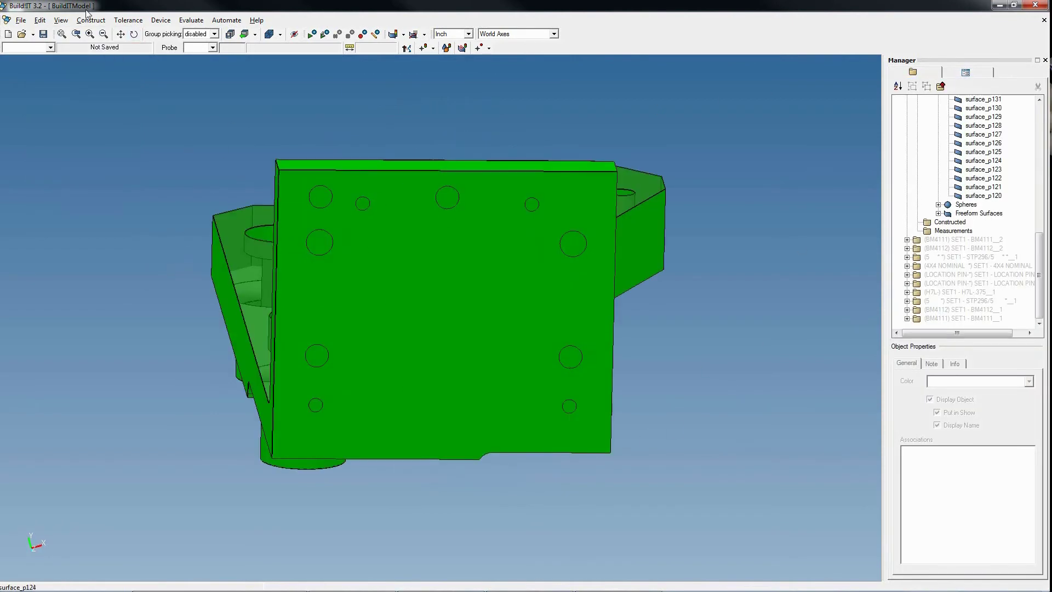
{"action": "left_click", "coordinate": [90, 20]}
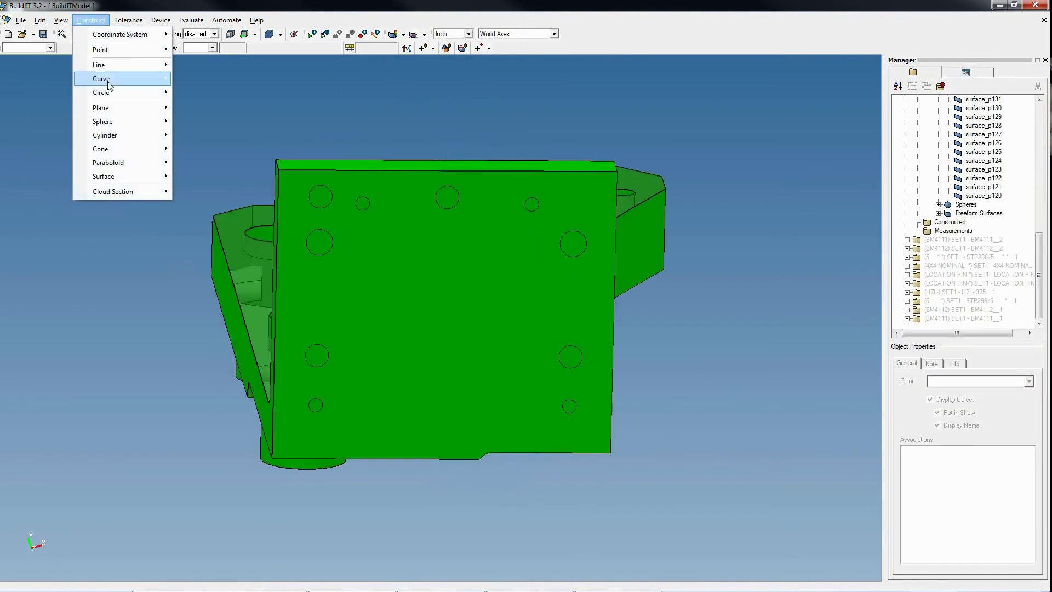
{"action": "left_click", "coordinate": [209, 151]}
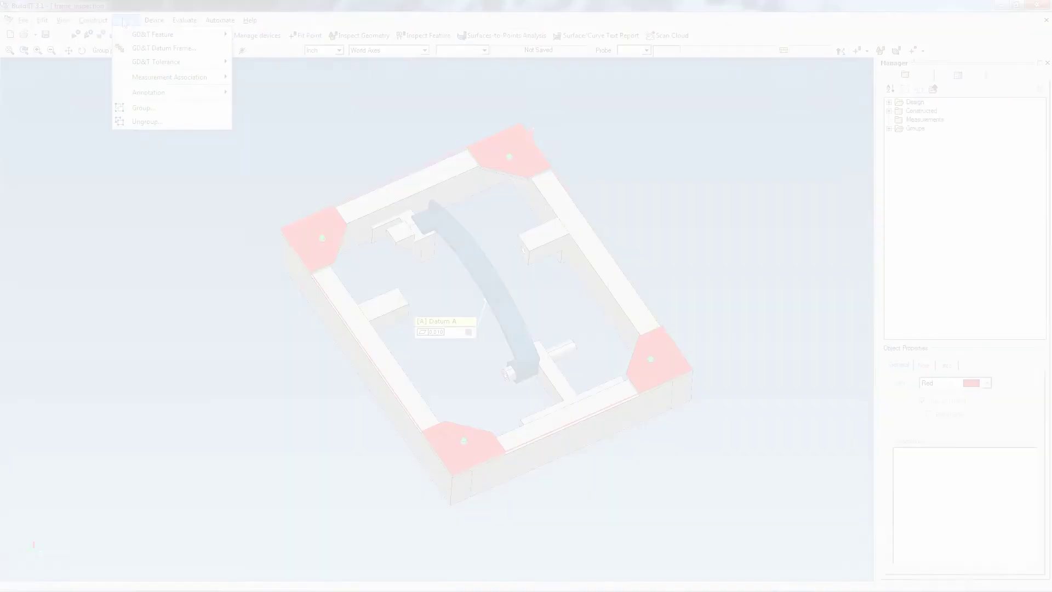
- Define the side plane as GD&T Datum B and give it a flatness tolerance
{"action": "mouse_move", "coordinate": [164, 33]}
{"action": "left_click", "coordinate": [246, 33]}
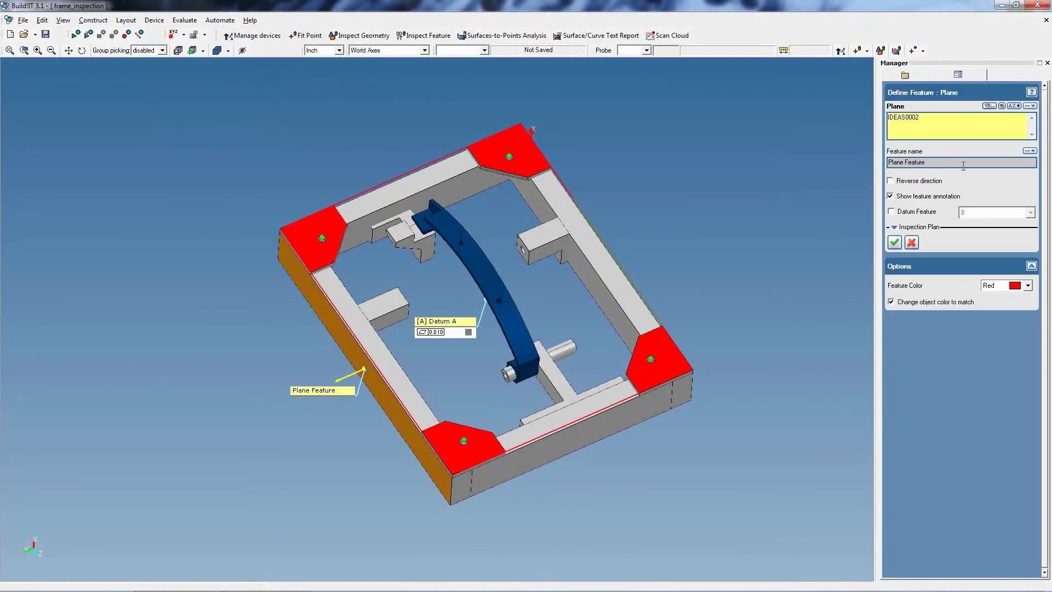
{"action": "left_click", "coordinate": [894, 242]}
{"action": "left_click", "coordinate": [126, 19]}
{"action": "mouse_move", "coordinate": [164, 62]}
{"action": "mouse_move", "coordinate": [293, 79]}
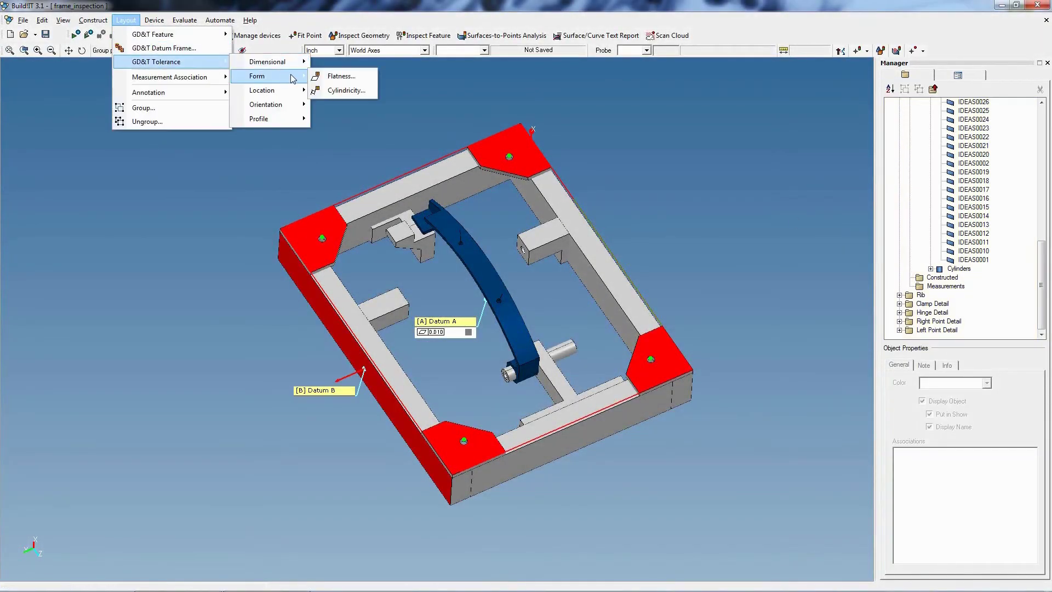
{"action": "left_click", "coordinate": [340, 76]}
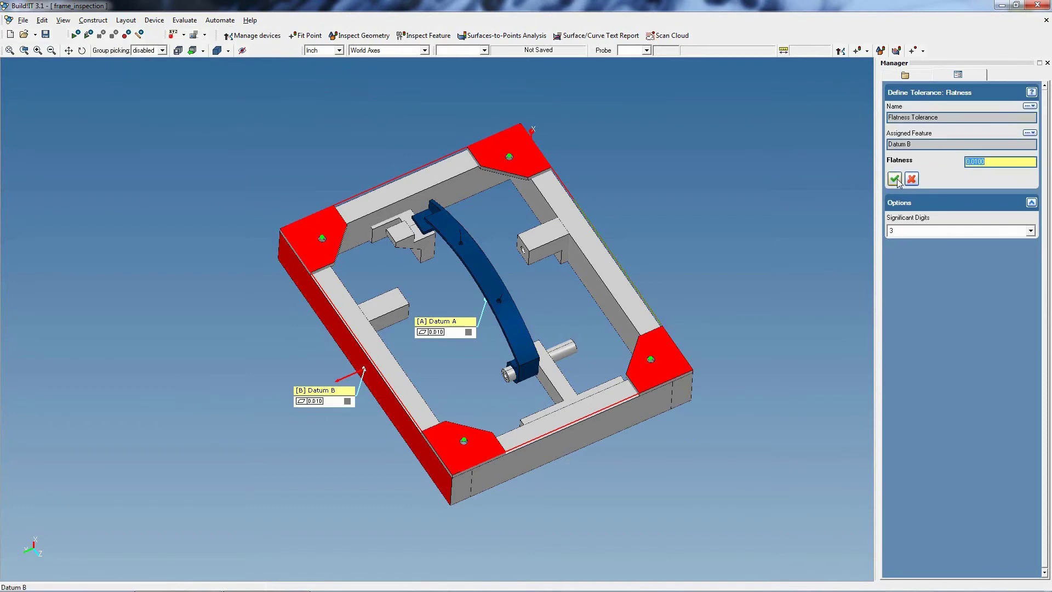
{"action": "left_click", "coordinate": [894, 178]}
- Add a perpendicularity orientation tolerance
{"action": "left_click", "coordinate": [126, 20]}
{"action": "mouse_move", "coordinate": [164, 61]}
{"action": "mouse_move", "coordinate": [280, 93]}
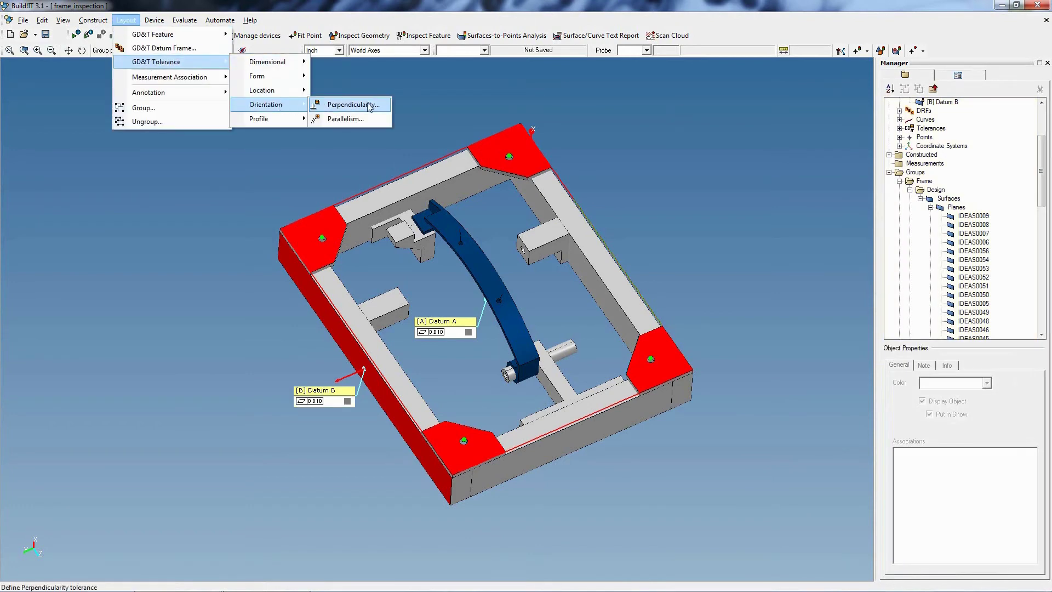
{"action": "left_click", "coordinate": [369, 107]}
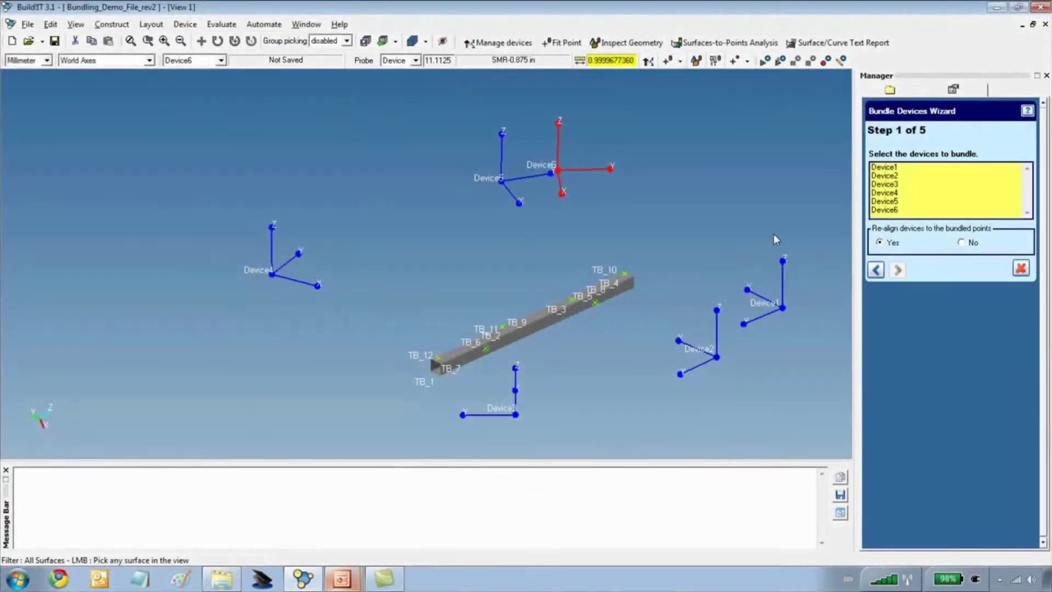
- Bundle Device1–Device6 up to the uncertainty step for Device1, then enter builditsoftware.com
{"action": "left_click_drag", "start_coordinate": [884, 167], "coordinate": [899, 214]}
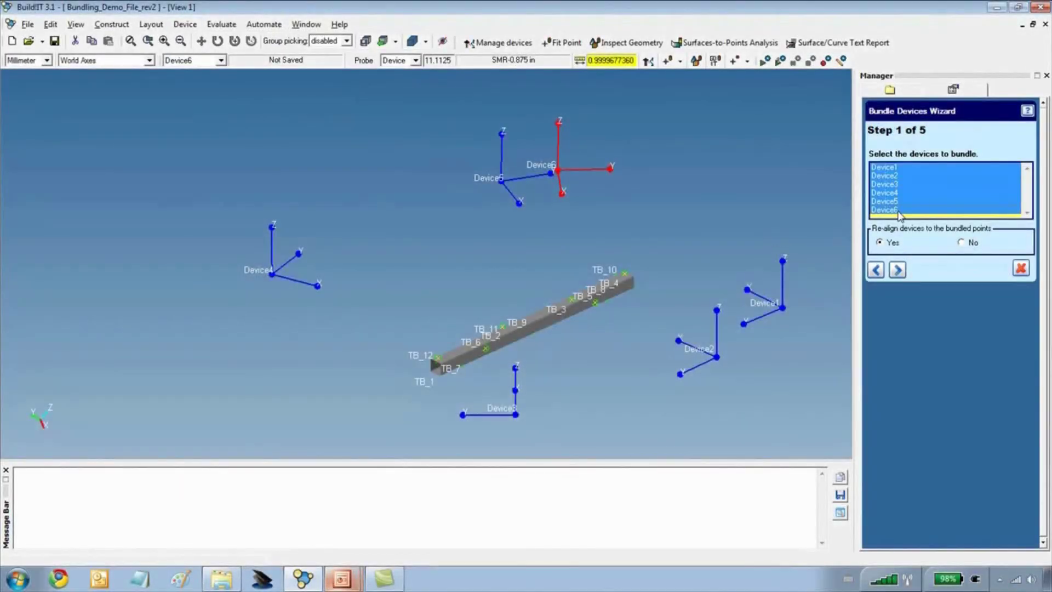
{"action": "left_click", "coordinate": [898, 270]}
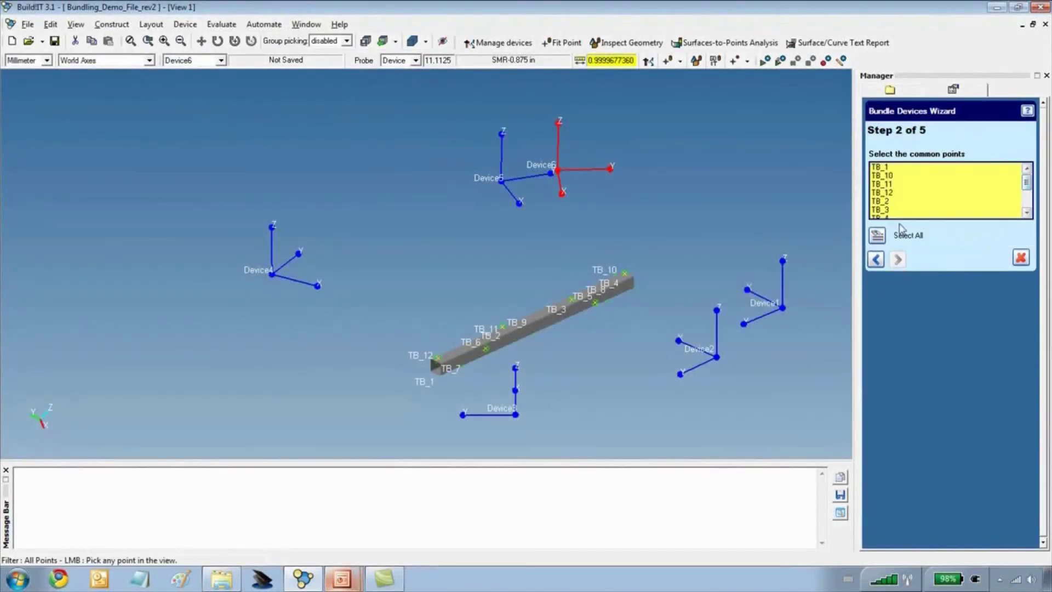
{"action": "left_click", "coordinate": [898, 259]}
{"action": "left_click", "coordinate": [943, 168]}
{"action": "left_click", "coordinate": [910, 179]}
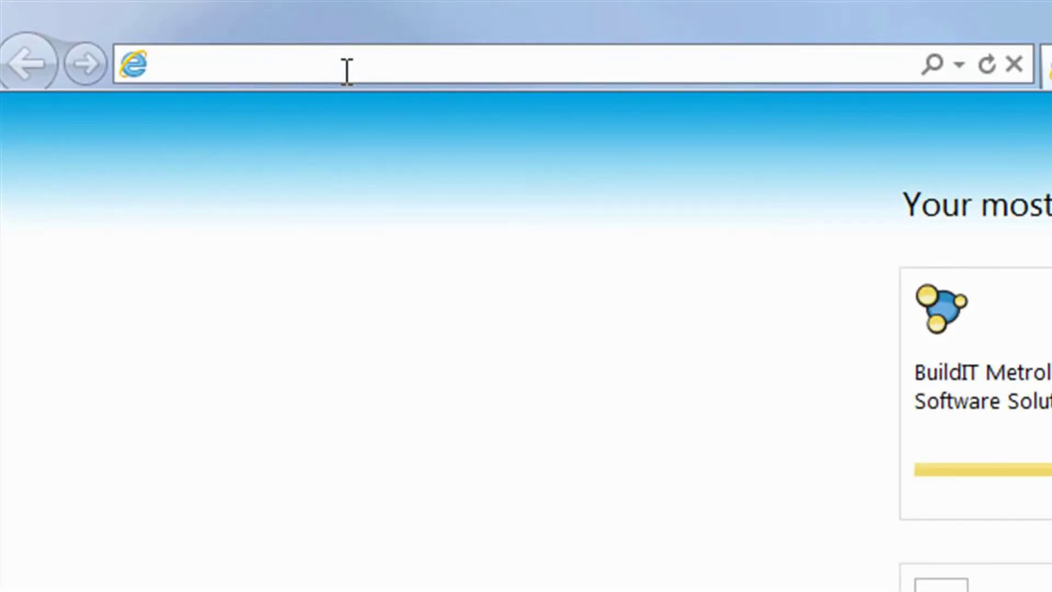
{"action": "type", "text": "bu"}
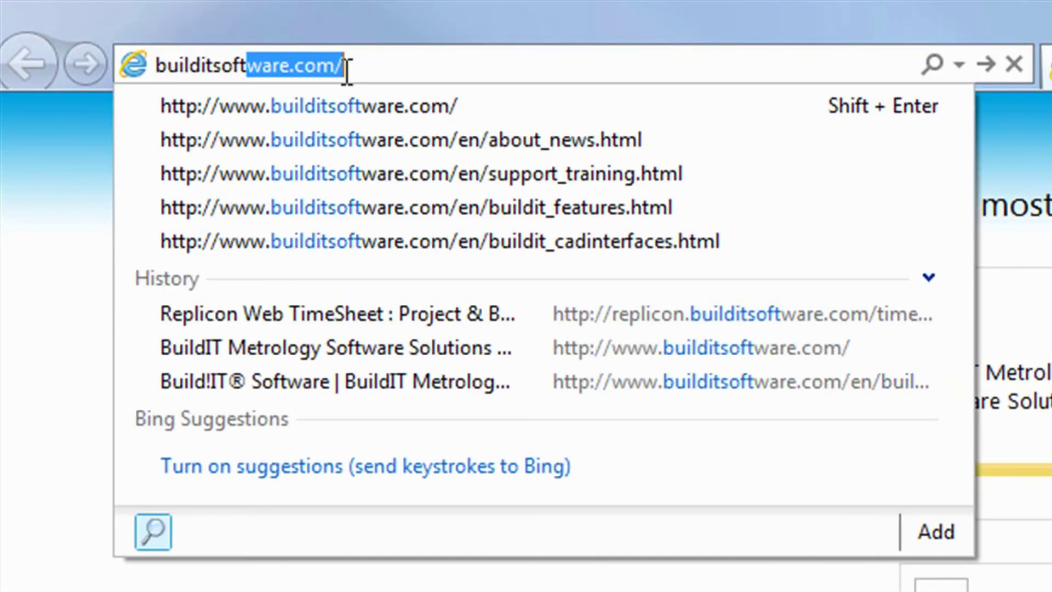
{"action": "type", "text": "ilditsoftware.com"}
- Load builditsoftware.com and browse the BuildIT product features and Latest Version pages
{"action": "key", "text": "Return"}
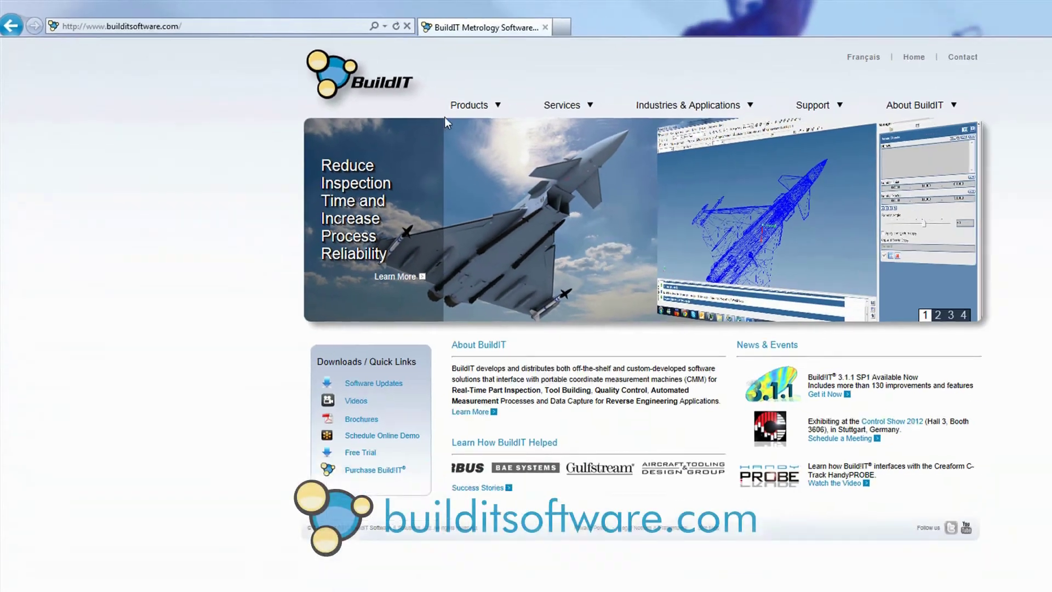
{"action": "mouse_move", "coordinate": [637, 174]}
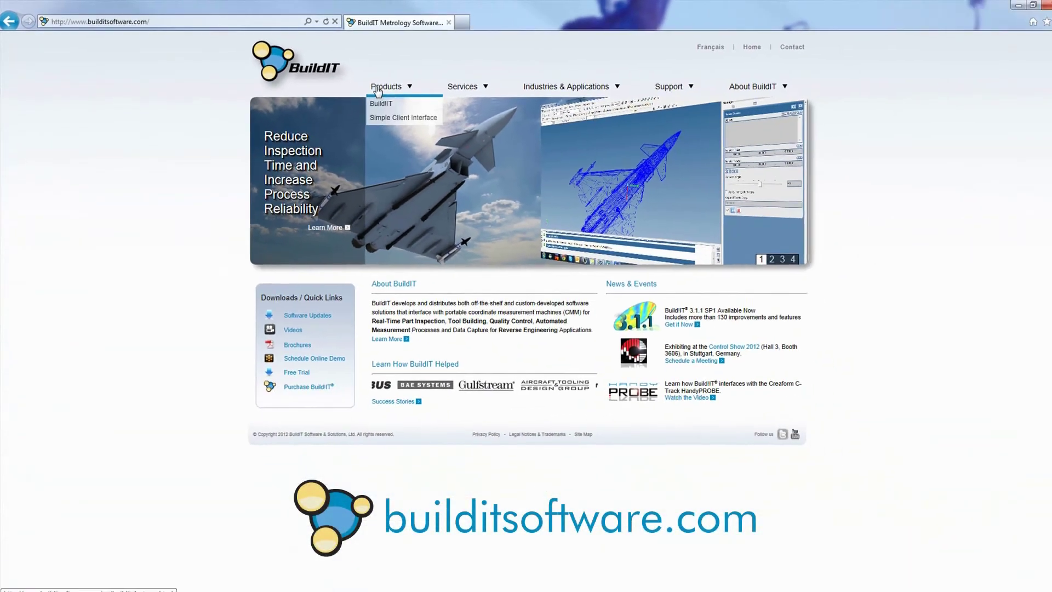
{"action": "left_click", "coordinate": [373, 104]}
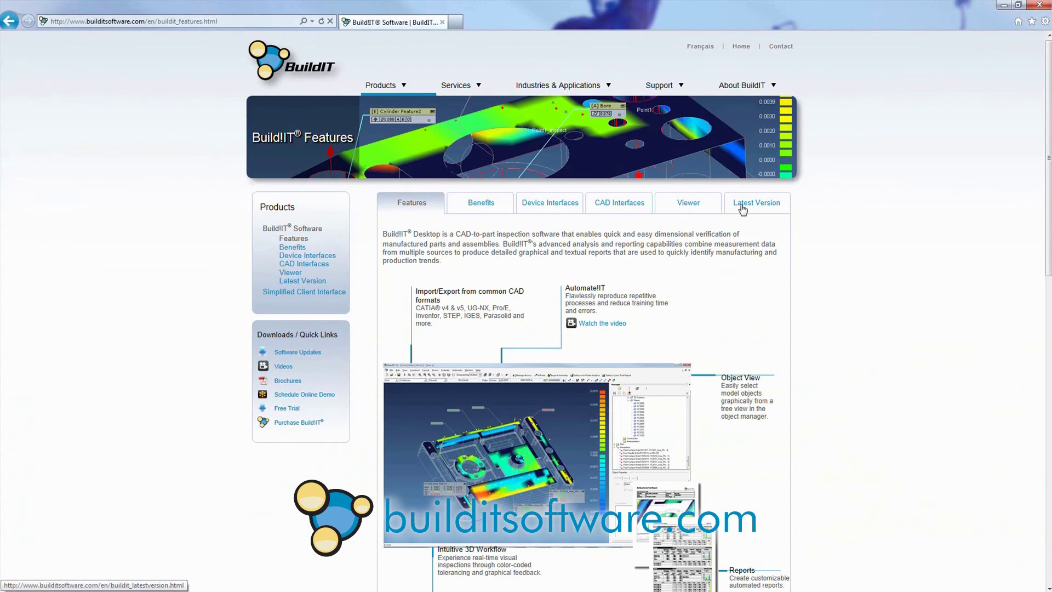
{"action": "scroll", "coordinate": [751, 283], "scroll_direction": "down", "scroll_amount": 5}
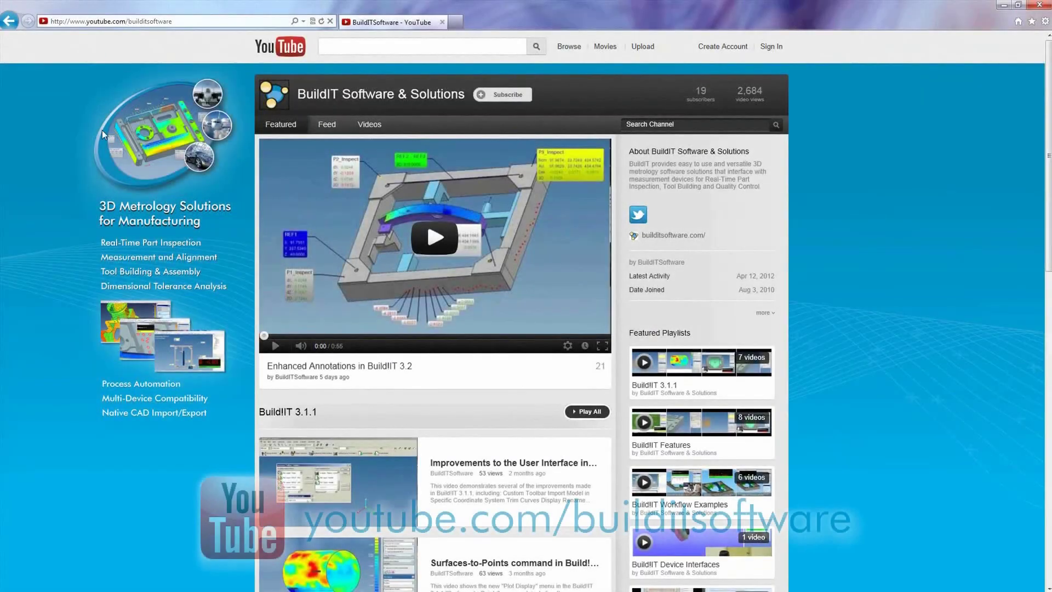
- Scroll through the BuildIT Software YouTube channel and the company's recent Twitter tweets
{"action": "scroll", "coordinate": [881, 258], "scroll_direction": "down", "scroll_amount": 10}
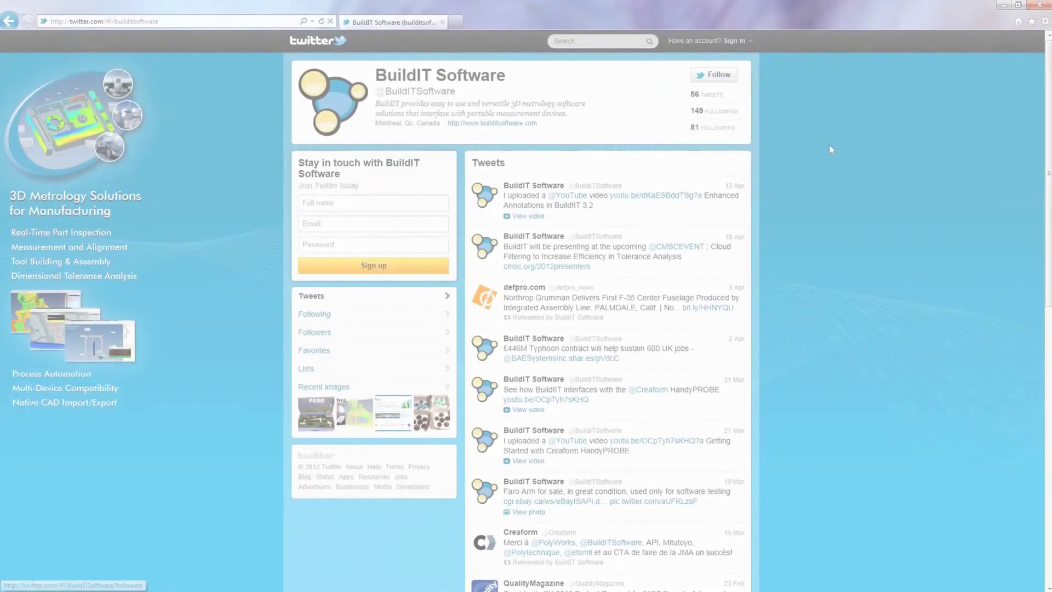
{"action": "scroll", "coordinate": [858, 181], "scroll_direction": "down", "scroll_amount": 6}
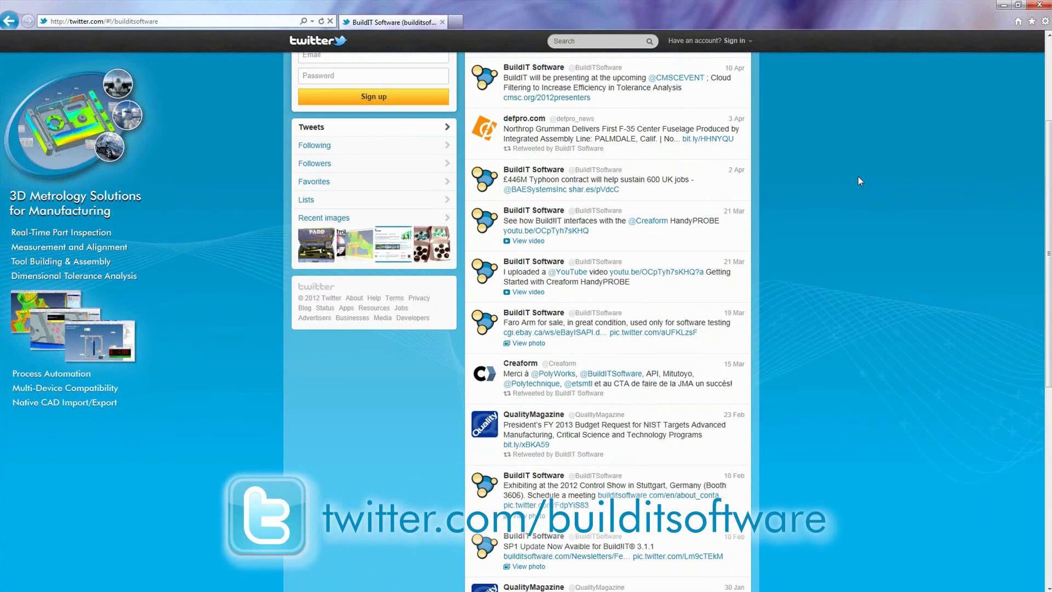